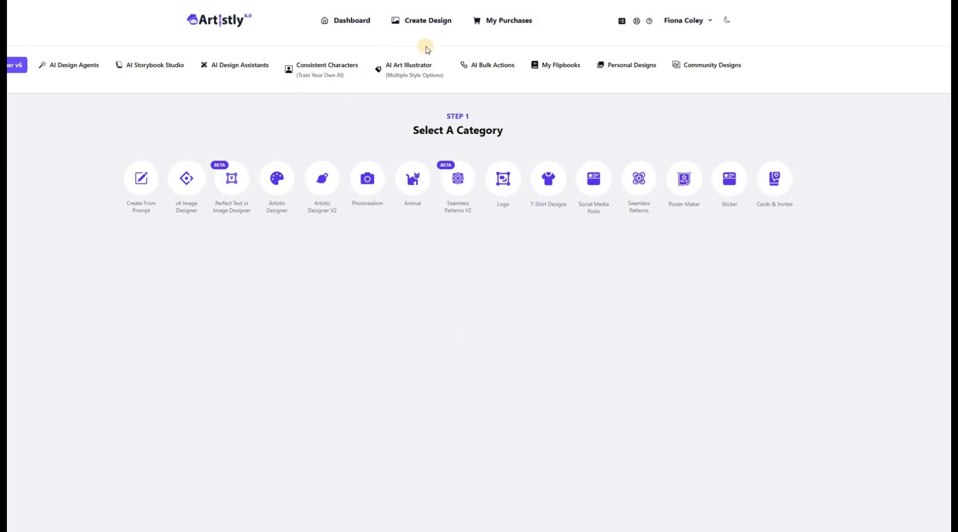
# Start a new design with the Fast AI Image Designer and choose the Clip Art category of the AI Design Agents
pyautogui.click(349, 22)
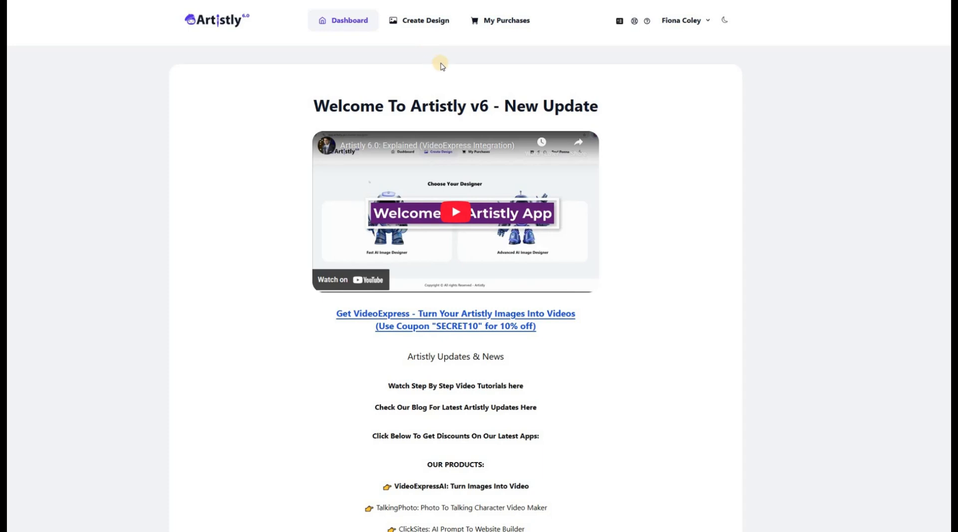
pyautogui.click(426, 23)
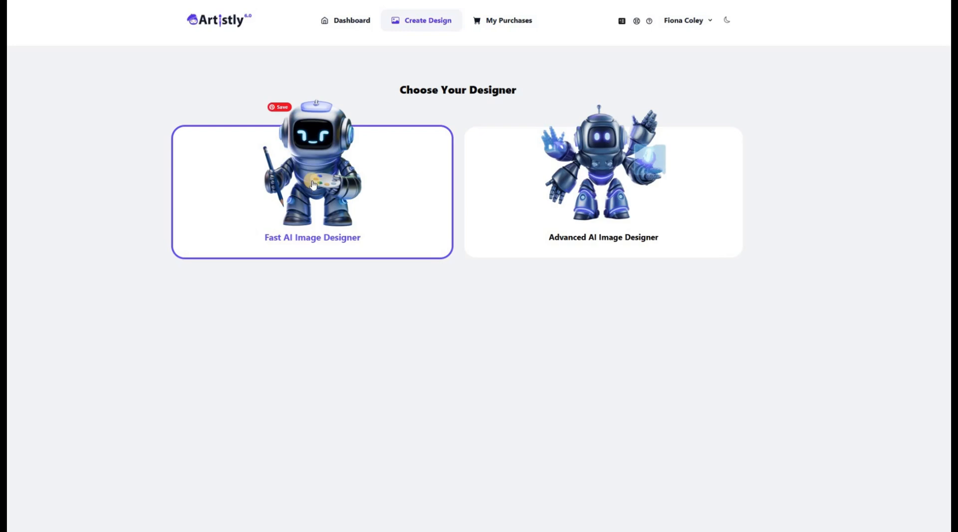
pyautogui.click(313, 185)
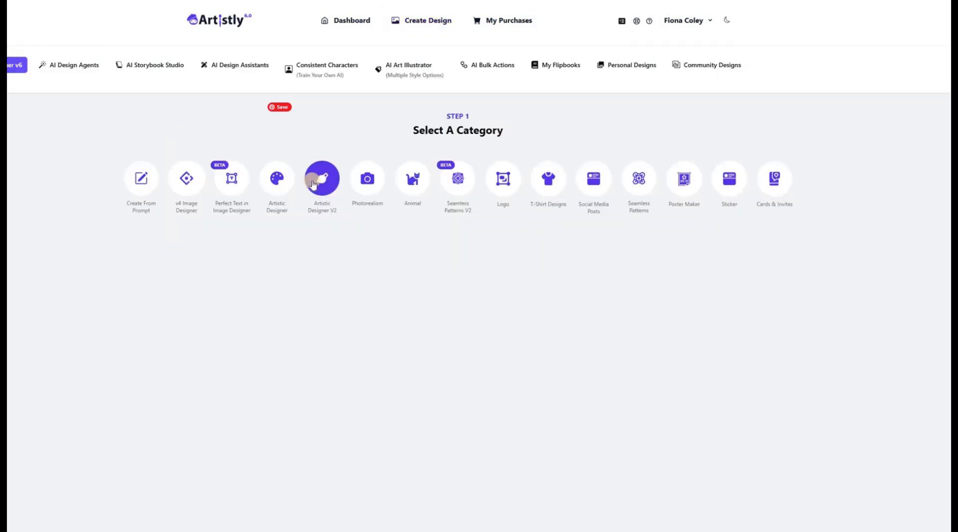
pyautogui.click(89, 69)
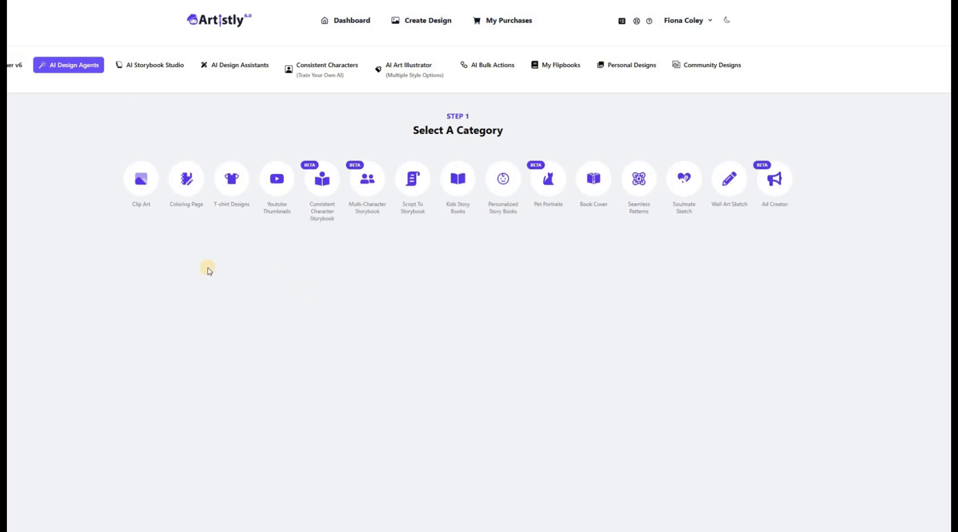
pyautogui.click(141, 179)
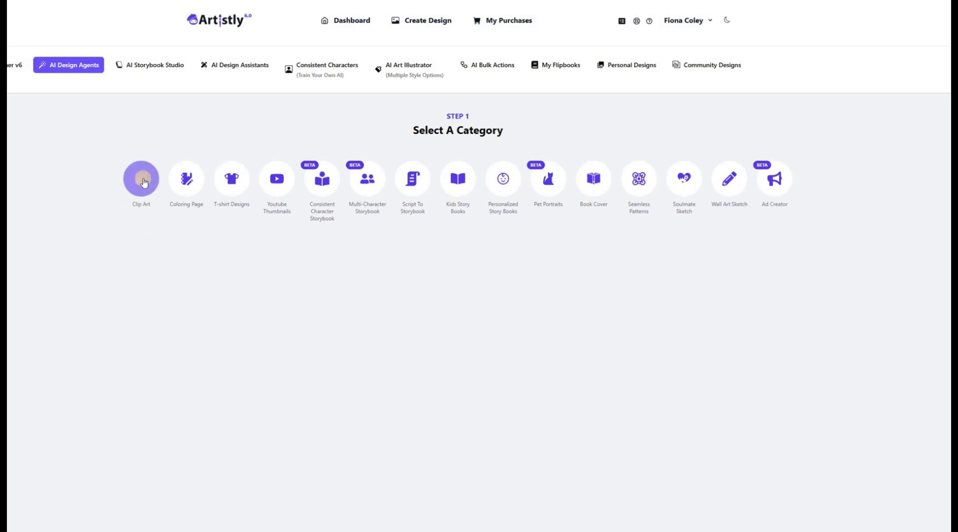
pyautogui.click(142, 179)
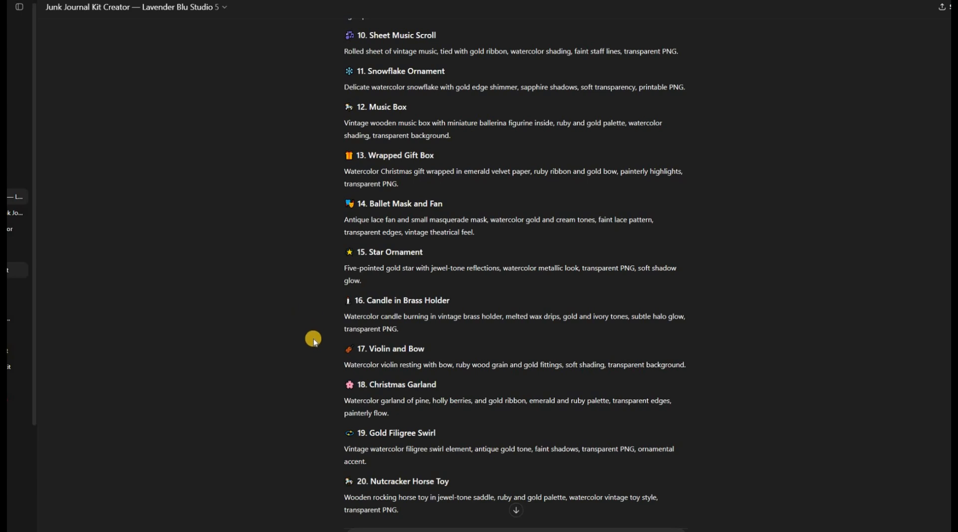
# Review the Nutcrackercore Christmas Ballet clipart prompt pack and its Artistly settings in the ChatGPT conversation
pyautogui.scroll(15, 315, 356)
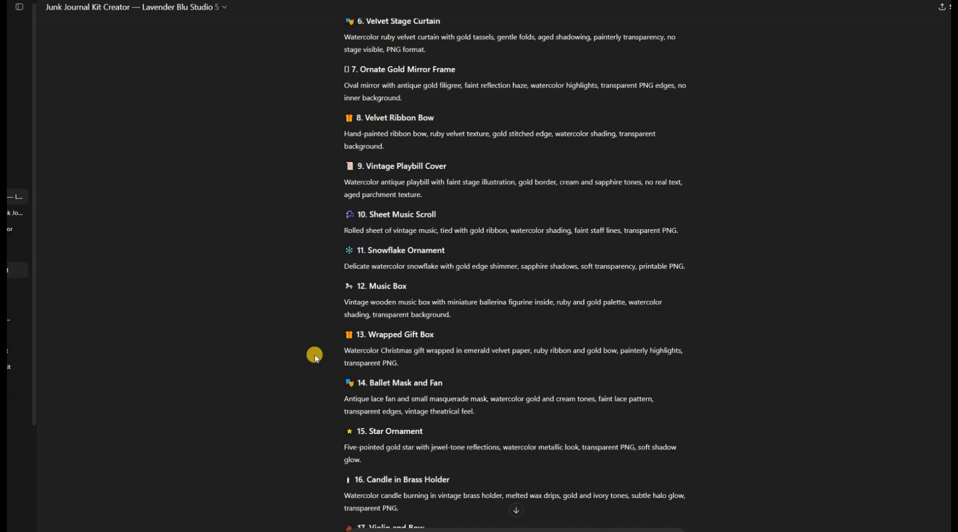
pyautogui.scroll(3, 315, 356)
pyautogui.scroll(-9, 315, 356)
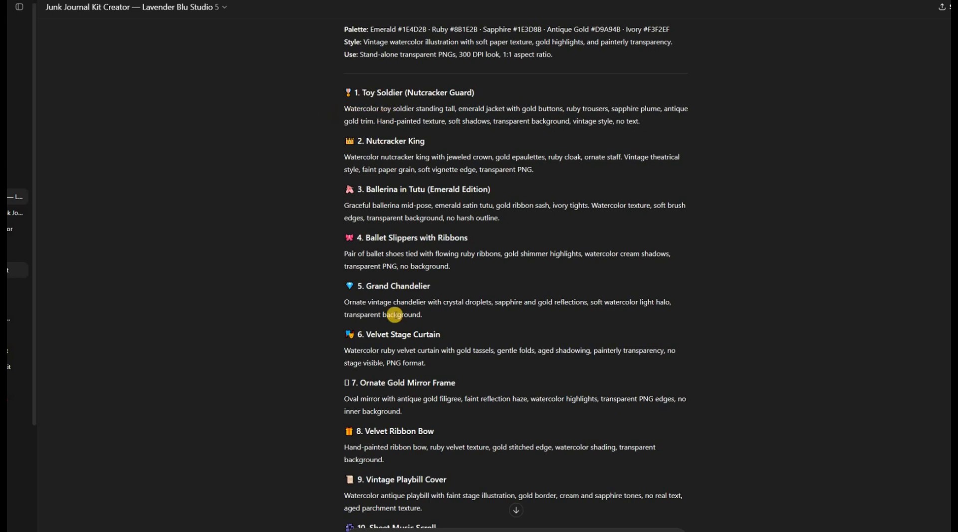
pyautogui.scroll(-7, 405, 373)
pyautogui.scroll(-6, 405, 373)
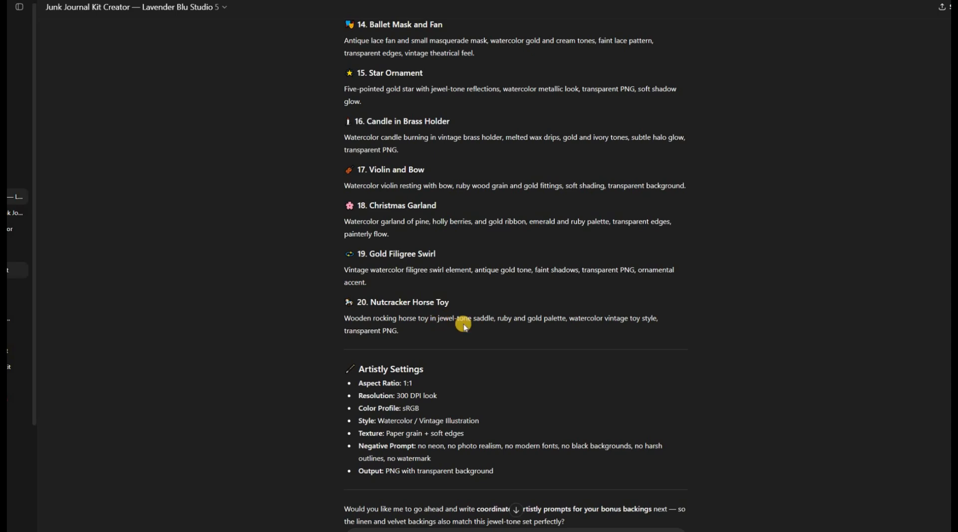
pyautogui.scroll(15, 463, 325)
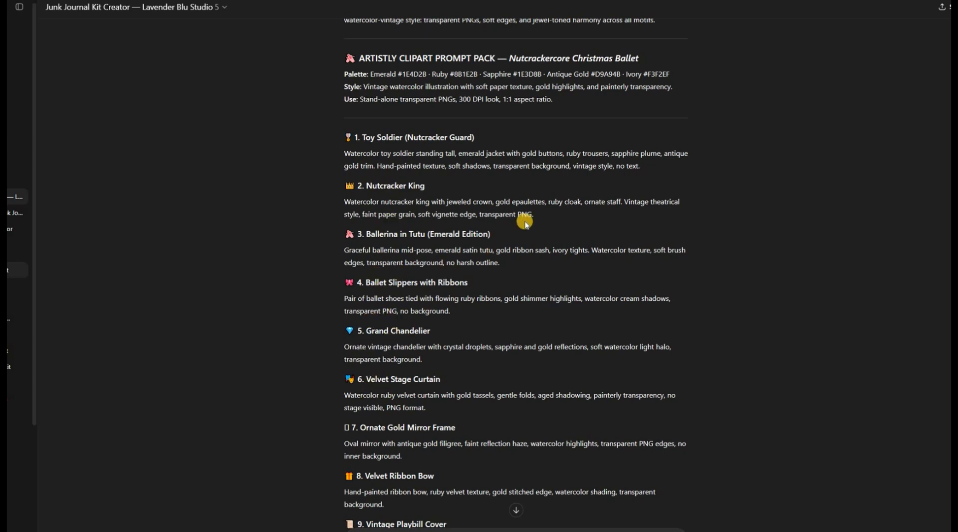
pyautogui.scroll(-13, 526, 223)
pyautogui.scroll(-9, 526, 223)
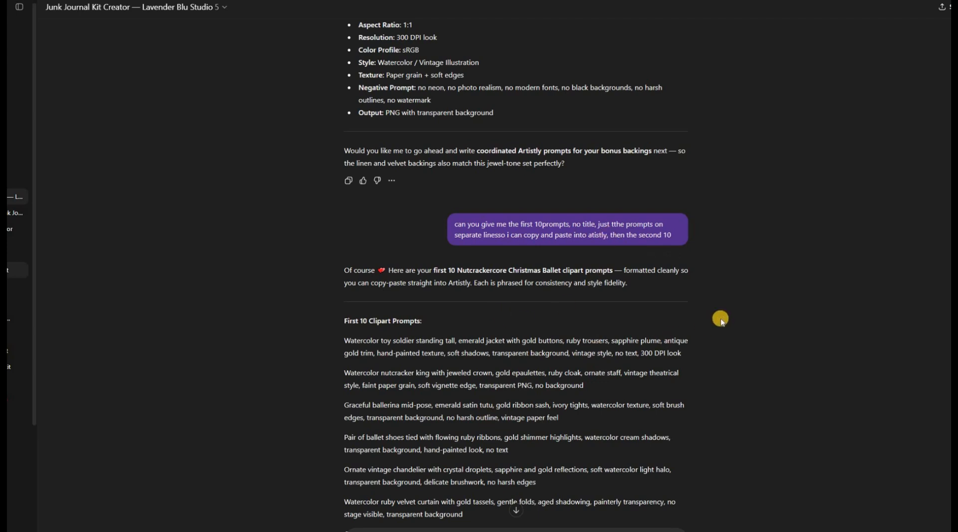
# Copy all ten prompts listed under First 10 Clipart Prompts, from the toy soldier through the rolled sheet music
pyautogui.scroll(-3, 720, 318)
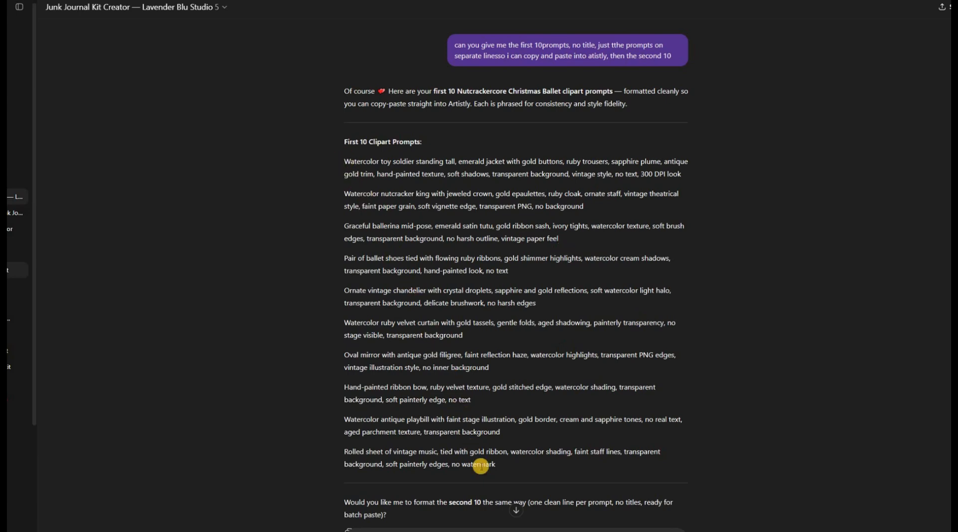
pyautogui.moveTo(344, 161); pyautogui.dragTo(499, 464)
pyautogui.rightClick(430, 267)
pyautogui.click(439, 274)
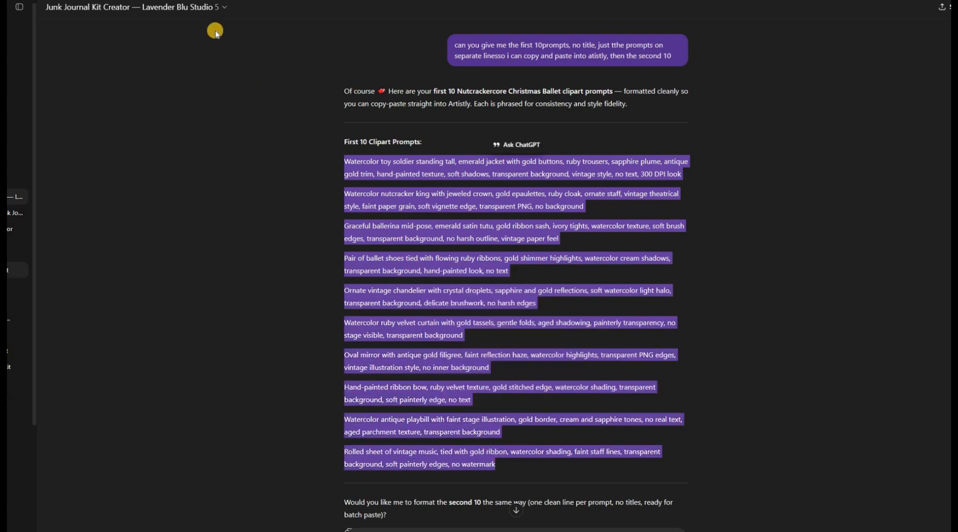
# Switch to Artistly, paste the ten copied prompts into the clip art description and check them
pyautogui.hotkey('alt', 'Tab')
pyautogui.rightClick(322, 346)
pyautogui.click(349, 434)
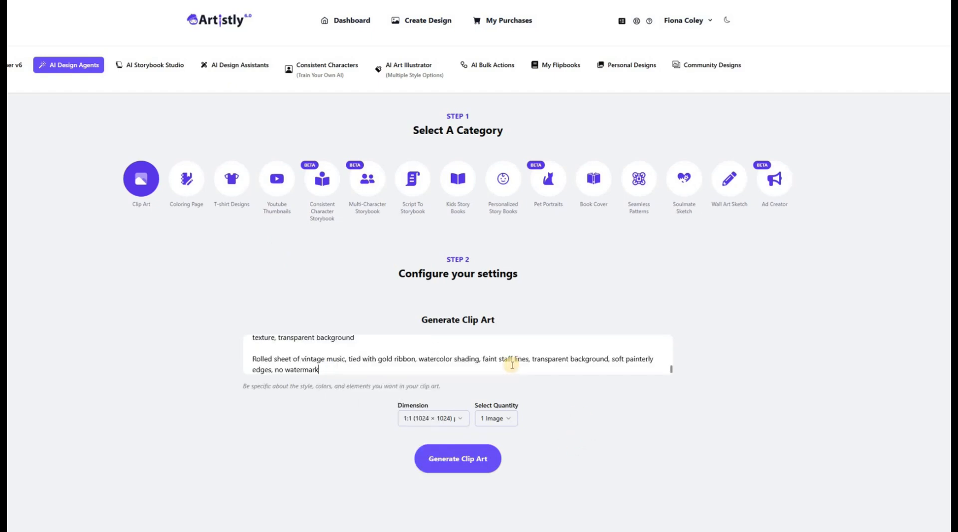
pyautogui.scroll(5, 512, 365)
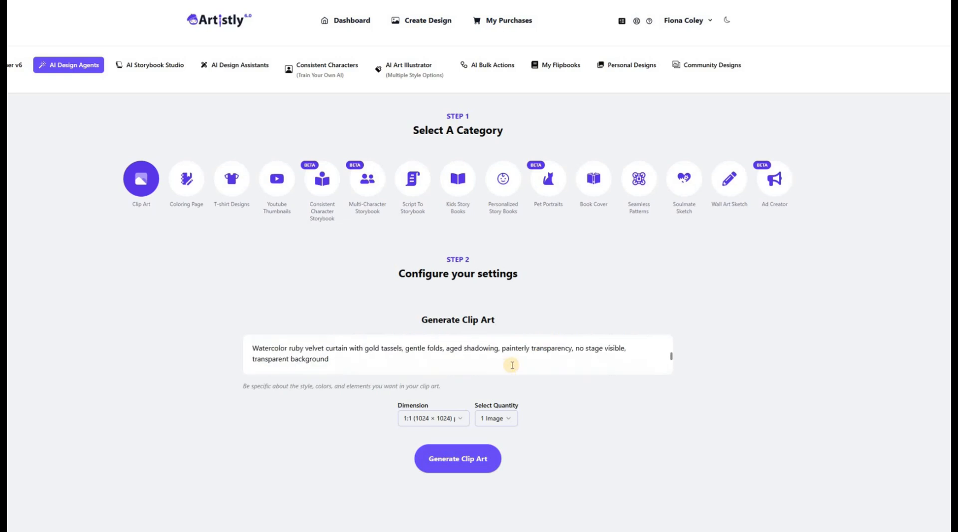
pyautogui.scroll(-5, 512, 365)
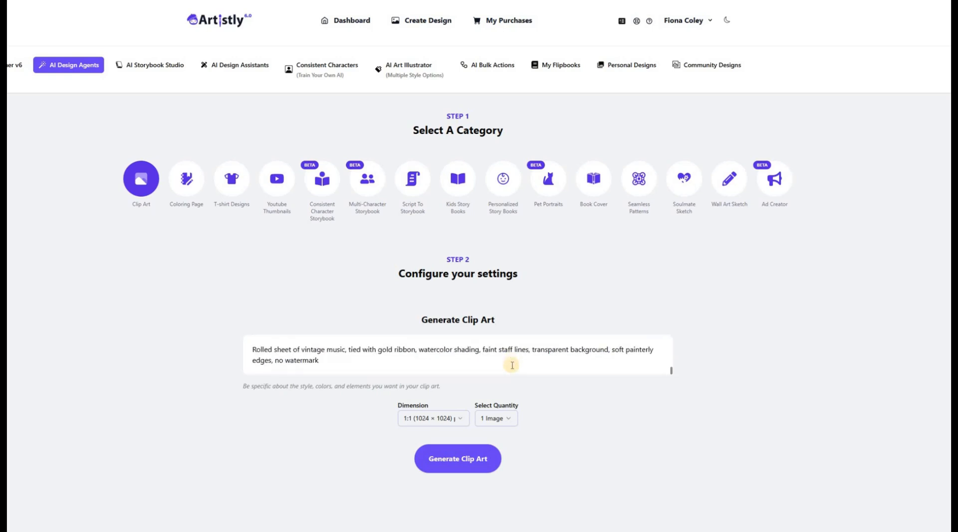
# Set the quantity to 10 images and generate the clip art
pyautogui.click(507, 419)
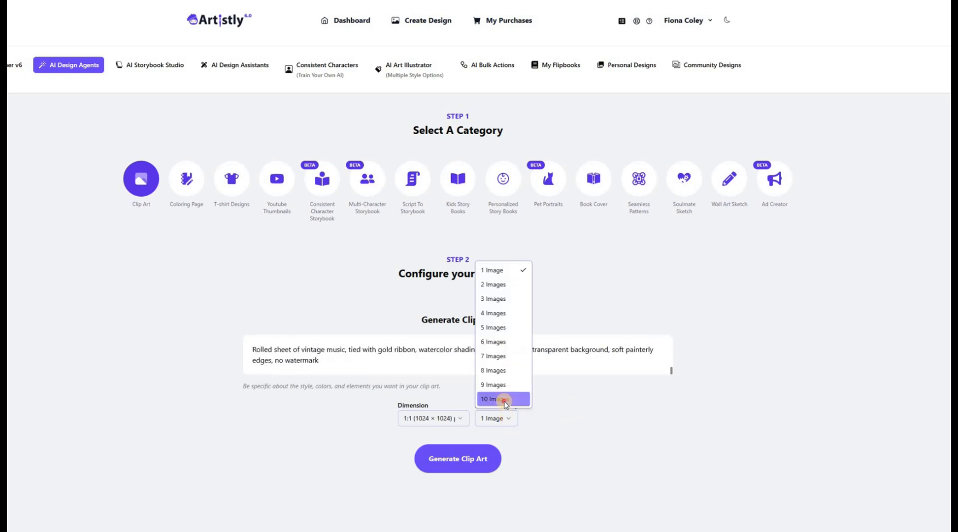
pyautogui.click(505, 401)
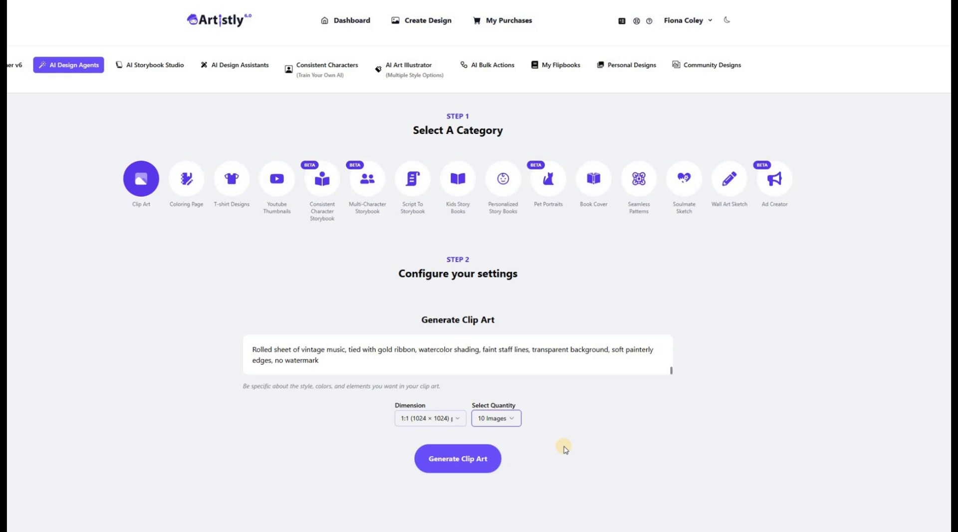
pyautogui.click(457, 459)
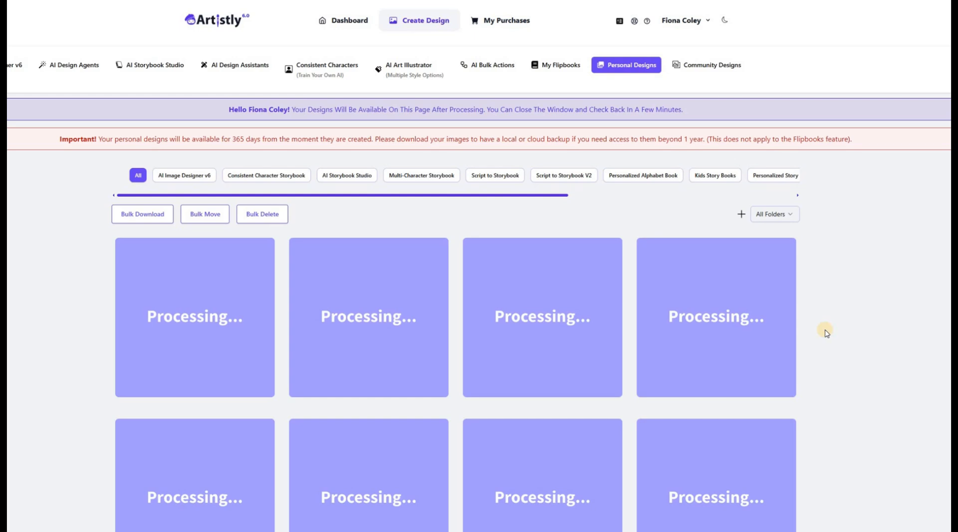
# Examine the newly generated clip art images in Personal Designs as they finish processing
pyautogui.scroll(-5, 827, 332)
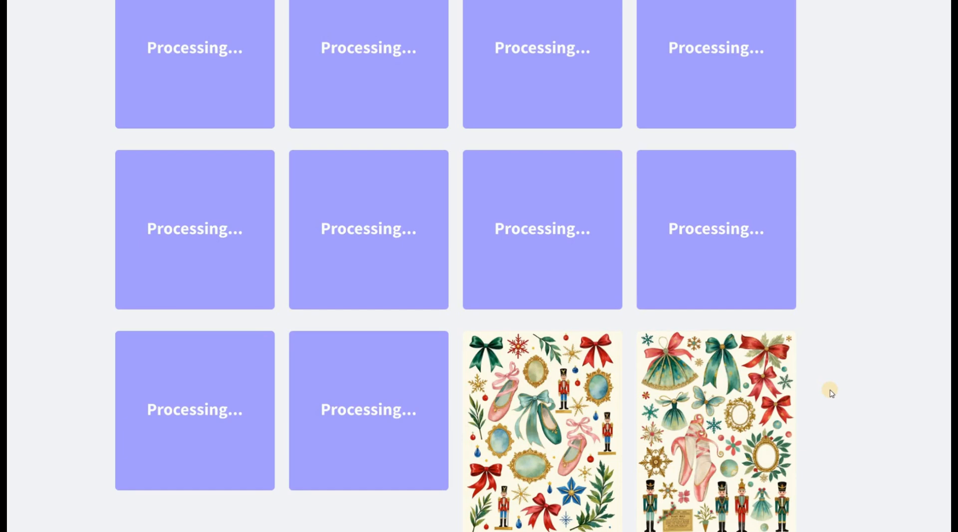
pyautogui.scroll(-4, 841, 345)
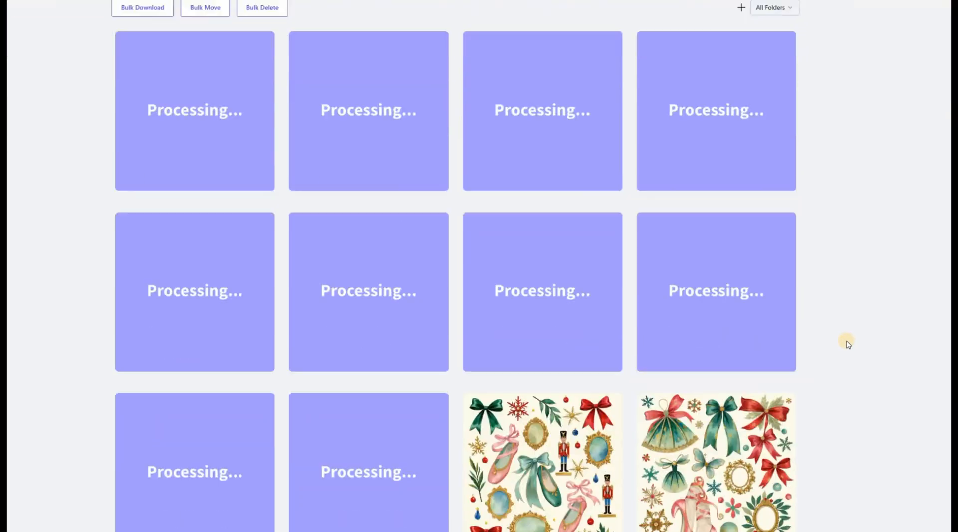
pyautogui.scroll(-1, 847, 344)
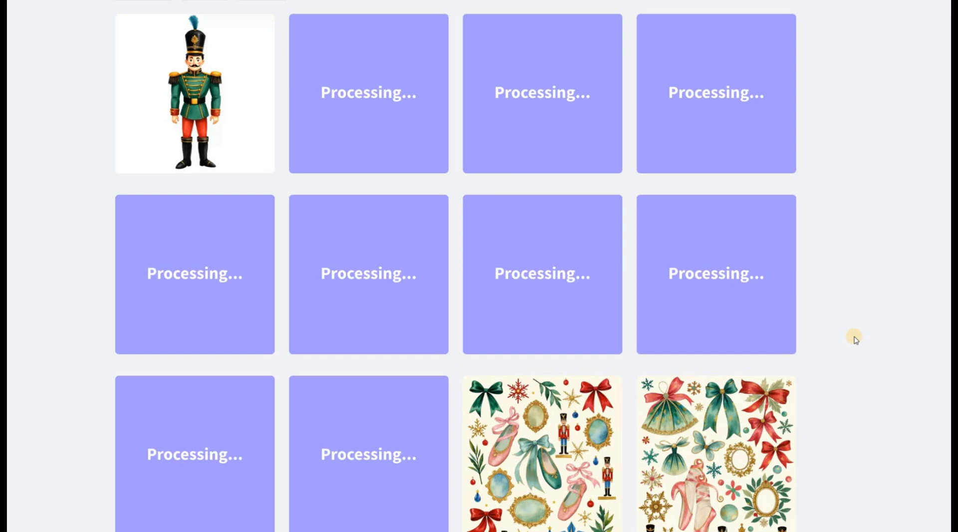
pyautogui.scroll(2, 854, 337)
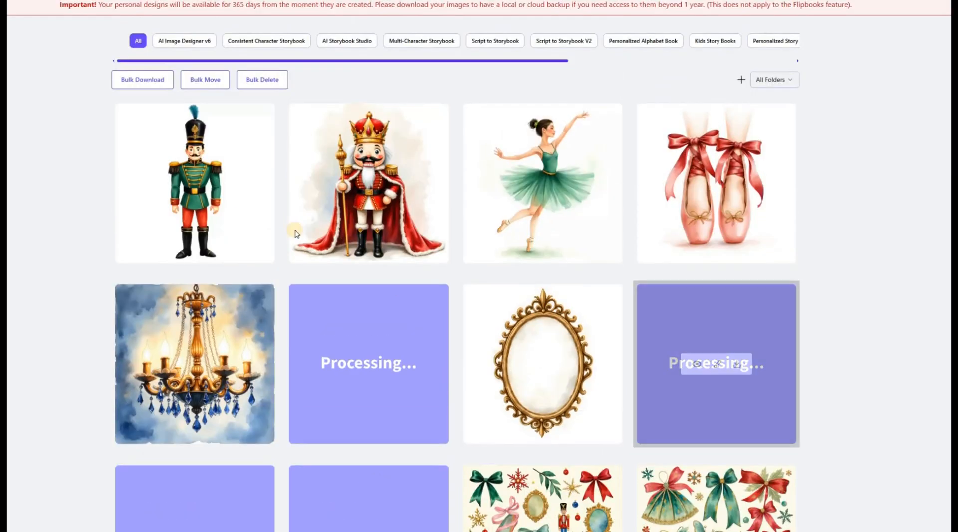
pyautogui.moveTo(199, 207)
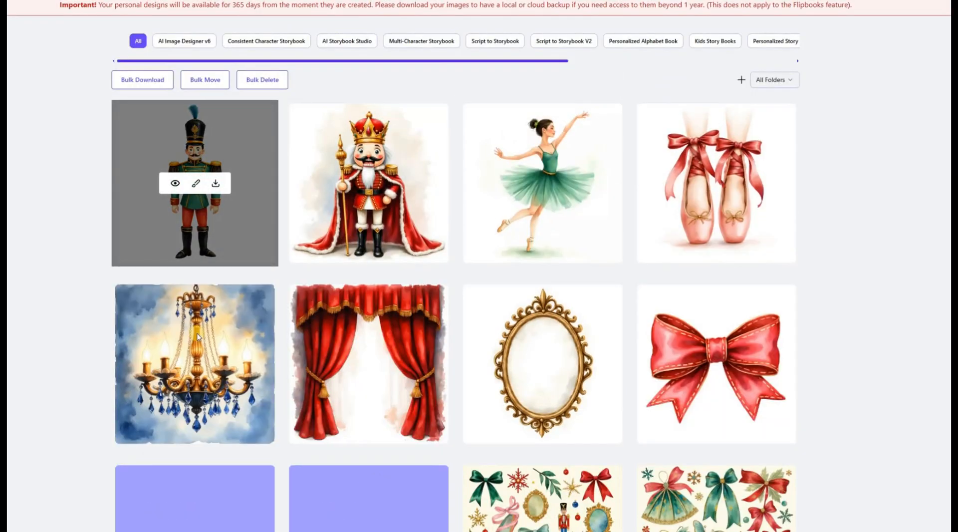
pyautogui.moveTo(368, 330)
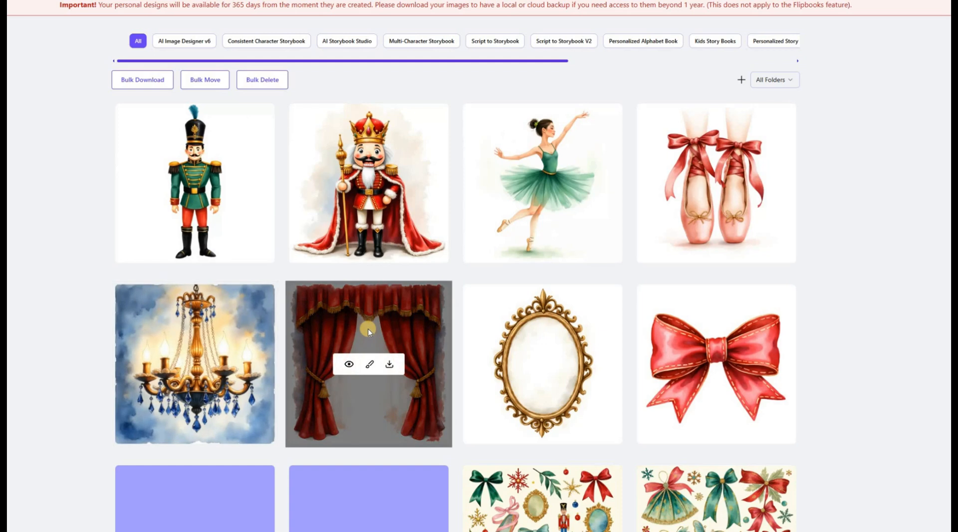
pyautogui.moveTo(532, 333)
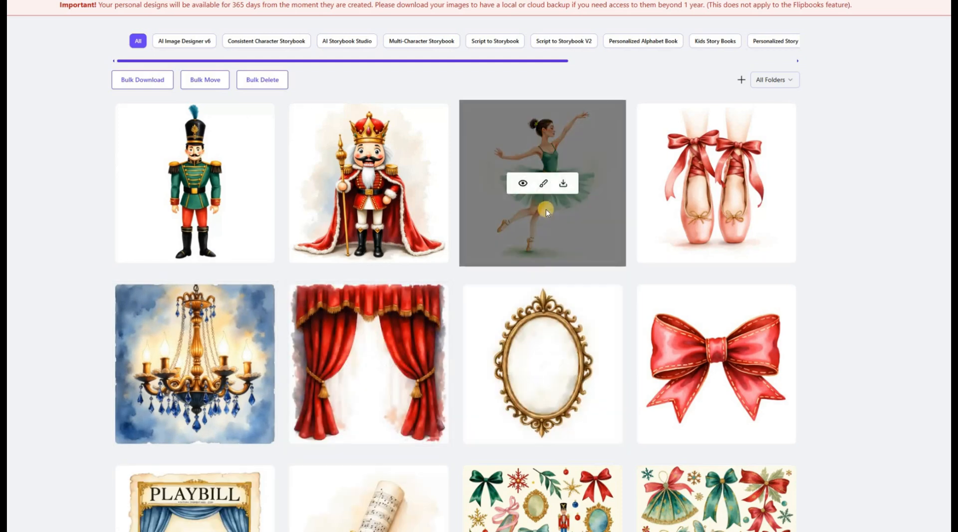
pyautogui.moveTo(687, 212)
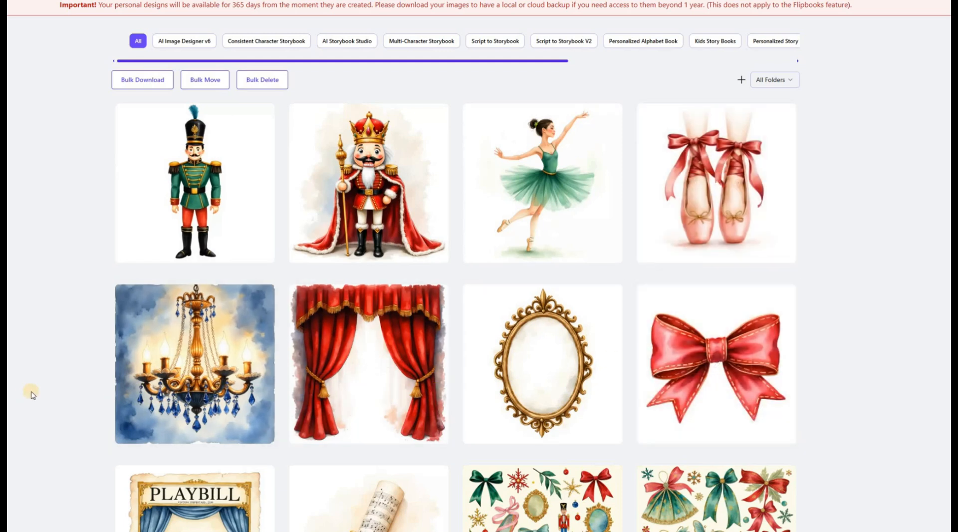
pyautogui.scroll(-5, 22, 396)
pyautogui.moveTo(193, 294)
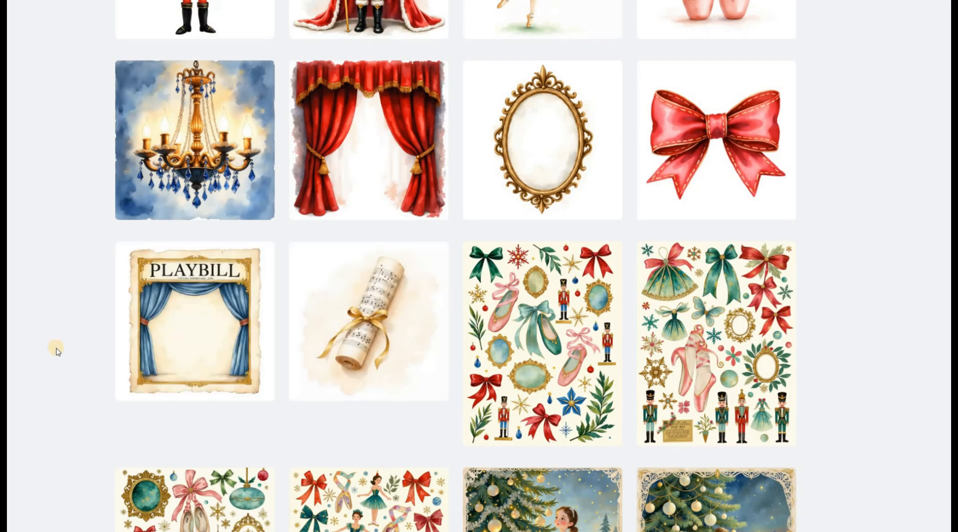
# Look through the earlier personal designs below the new clip art, down to the end of the loaded list
pyautogui.scroll(6, 56, 351)
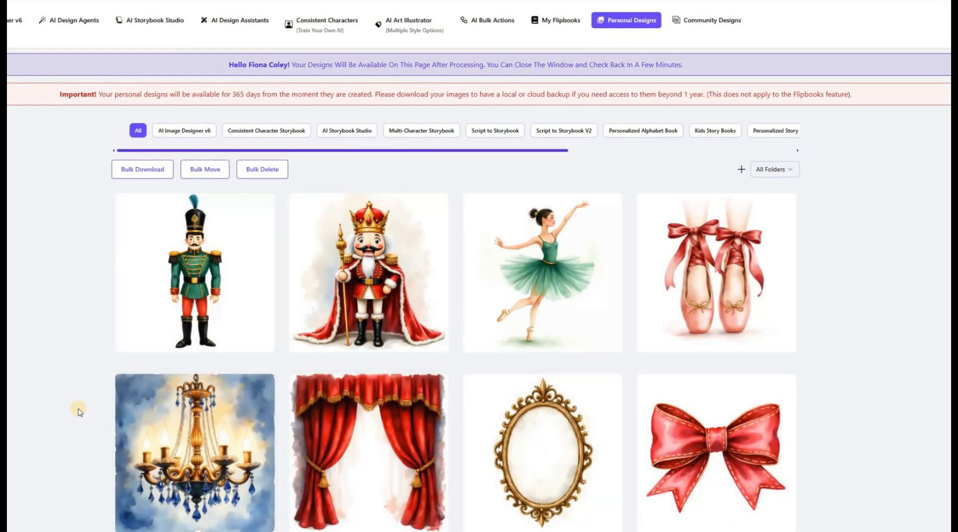
pyautogui.scroll(-12, 79, 412)
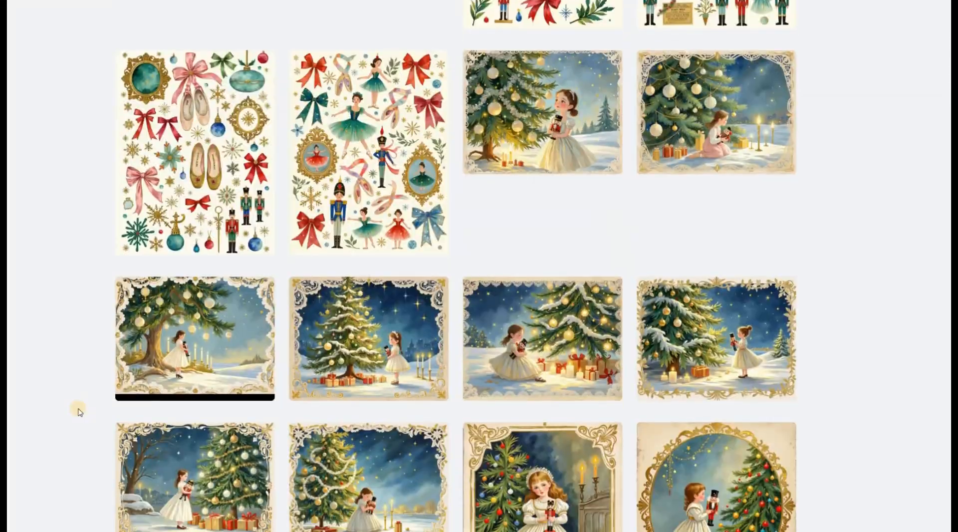
pyautogui.scroll(-3, 79, 411)
pyautogui.scroll(2, 78, 411)
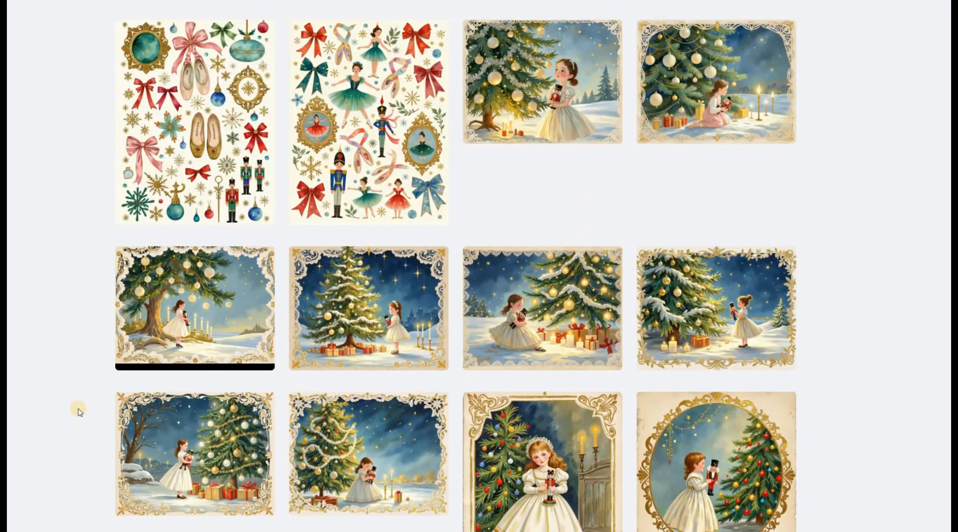
pyautogui.scroll(2, 79, 412)
pyautogui.scroll(-12, 79, 412)
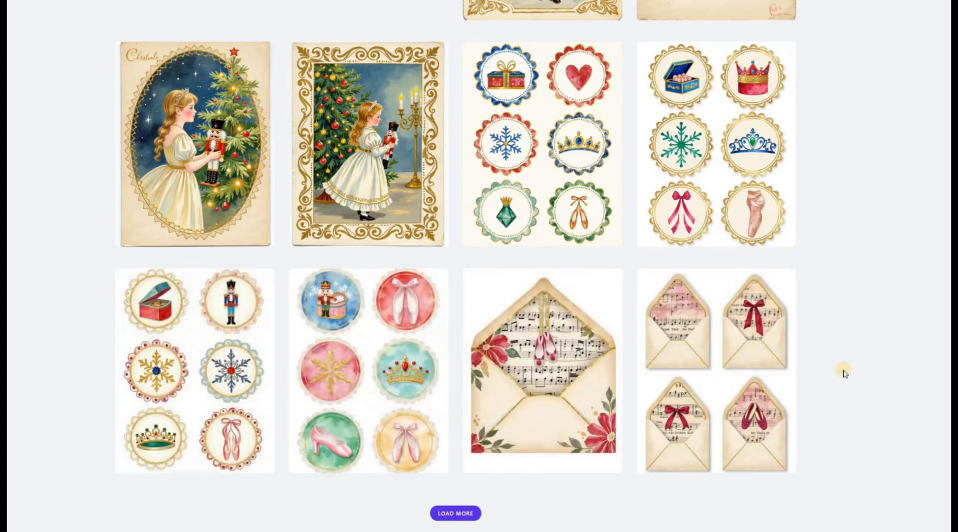
pyautogui.scroll(15, 845, 373)
pyautogui.scroll(5, 845, 374)
# Open the detail view of the new playbill clip art to inspect the image and its design prompt
pyautogui.scroll(1, 845, 373)
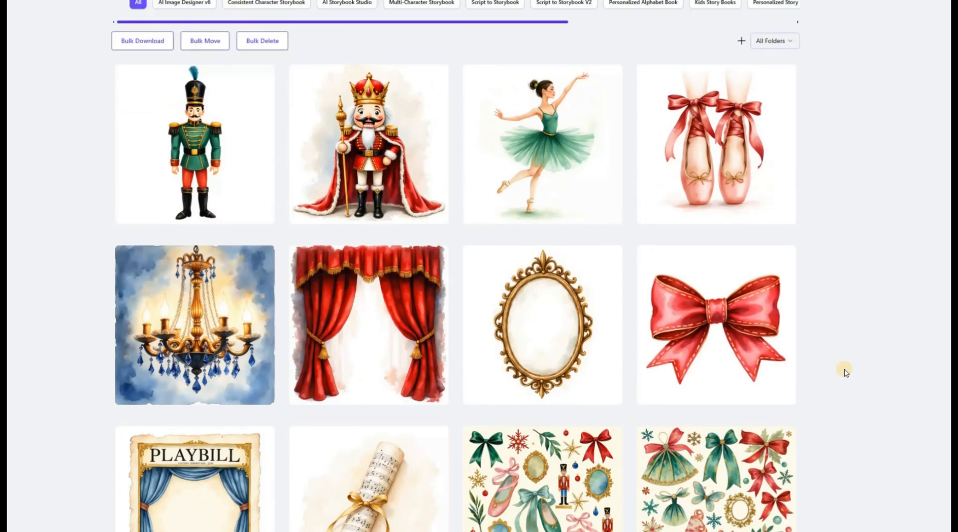
pyautogui.scroll(-2, 845, 374)
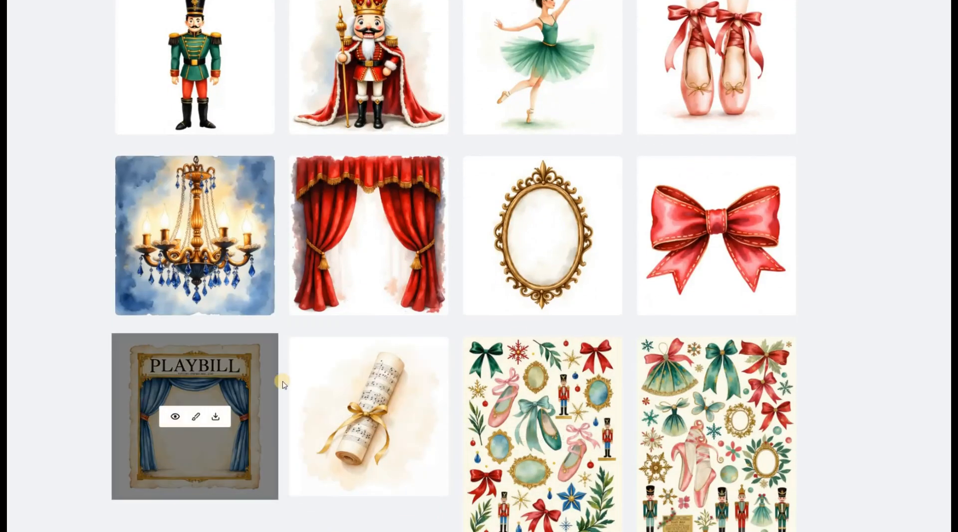
pyautogui.click(174, 418)
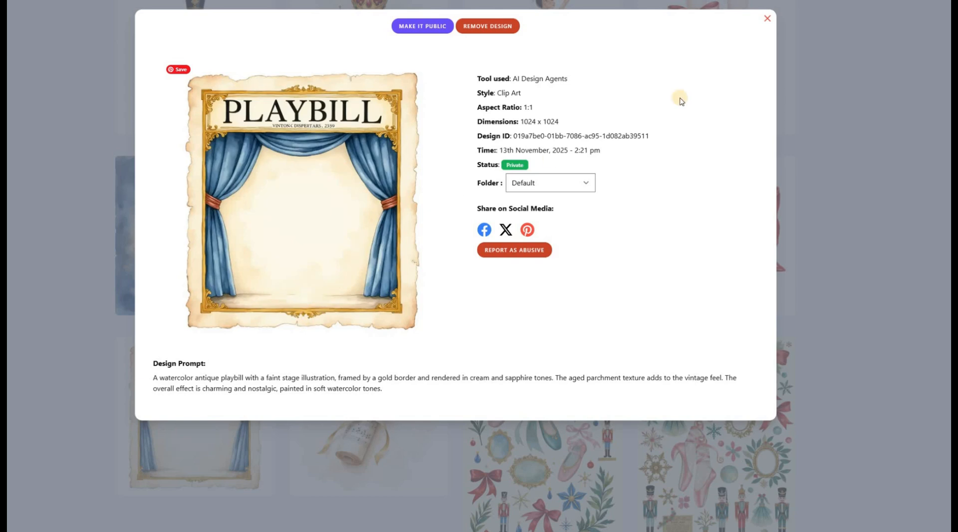
# Copy the full design prompt of the playbill clip art and close its detail view
pyautogui.moveTo(387, 392); pyautogui.dragTo(149, 377)
pyautogui.rightClick(166, 377)
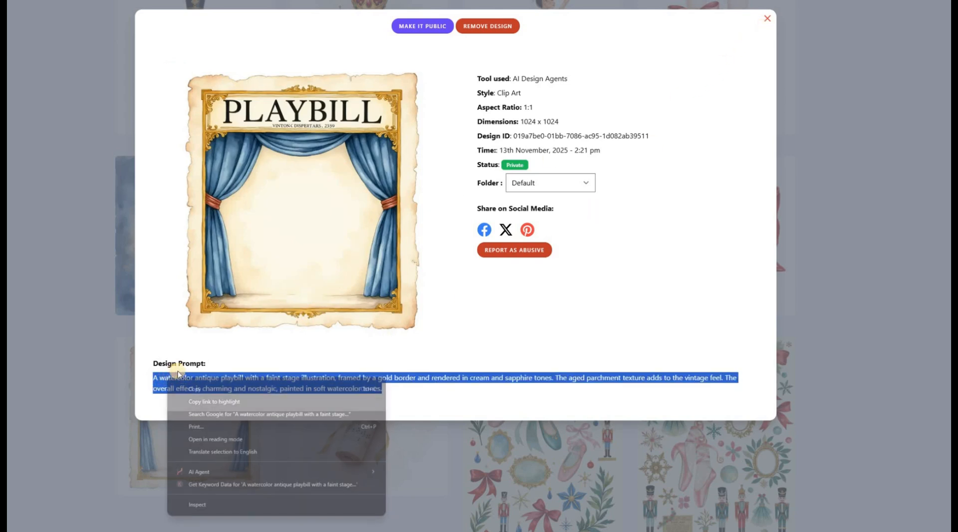
pyautogui.click(184, 392)
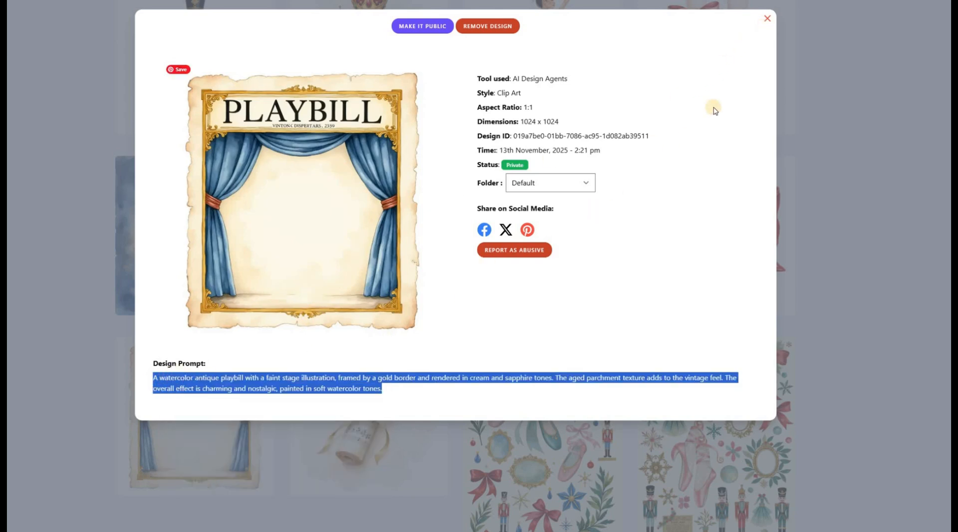
pyautogui.click(767, 23)
# Generate a single 1:1 image with the Clip Art design agent, using the copied playbill prompt
pyautogui.scroll(5, 464, 312)
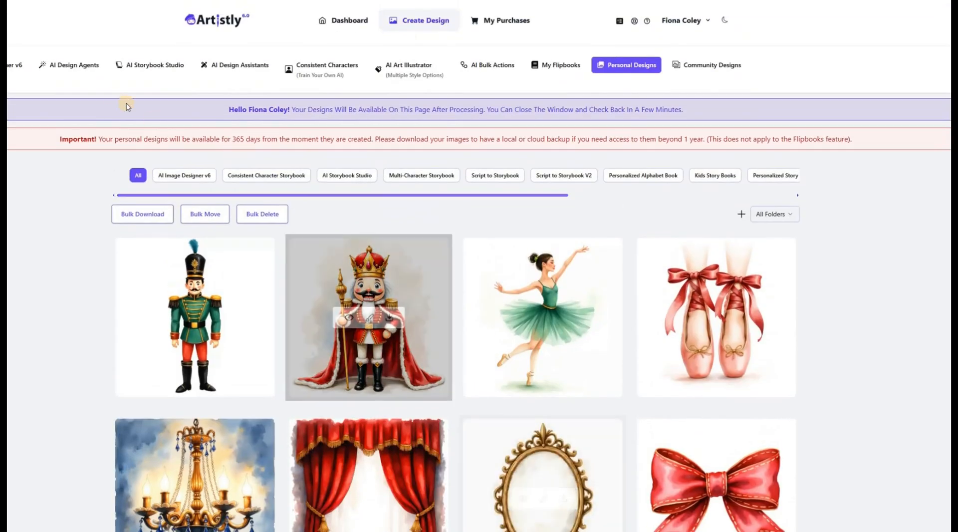
pyautogui.click(68, 66)
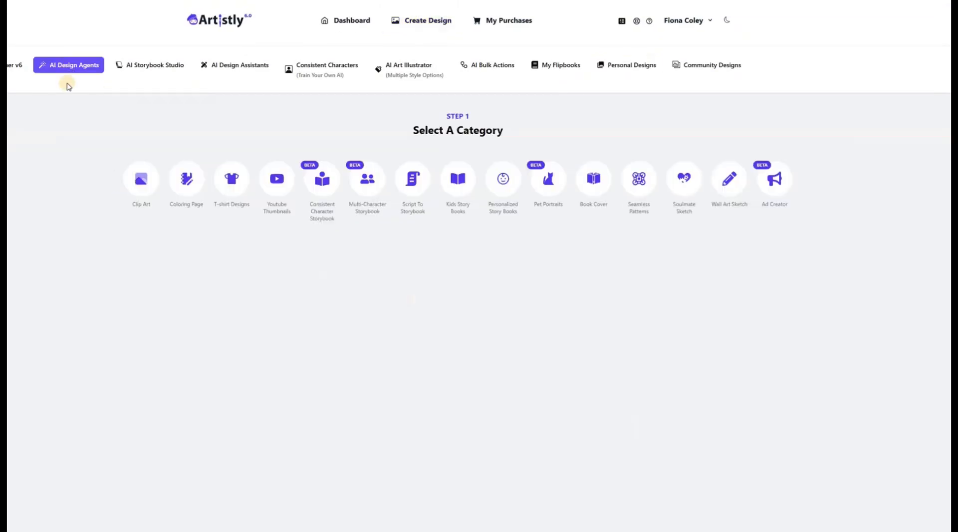
pyautogui.click(149, 205)
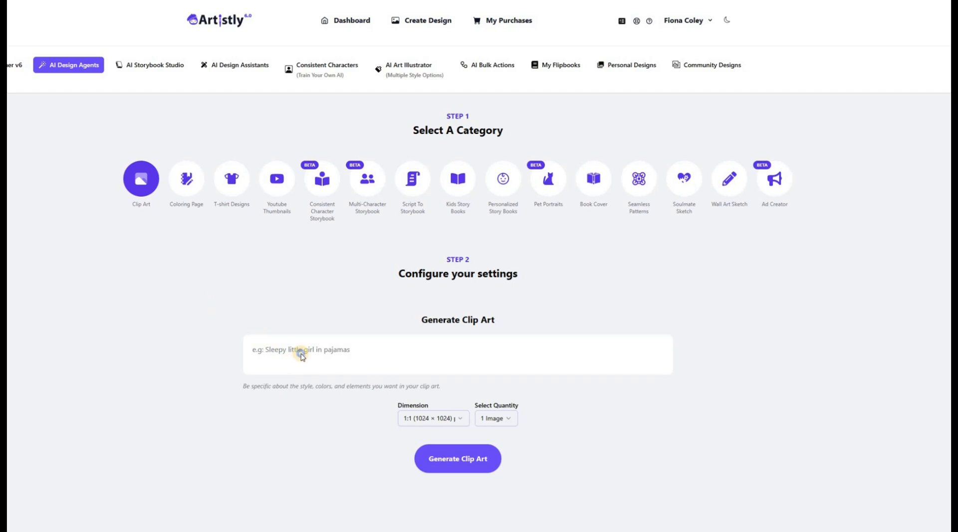
pyautogui.rightClick(301, 355)
pyautogui.click(319, 438)
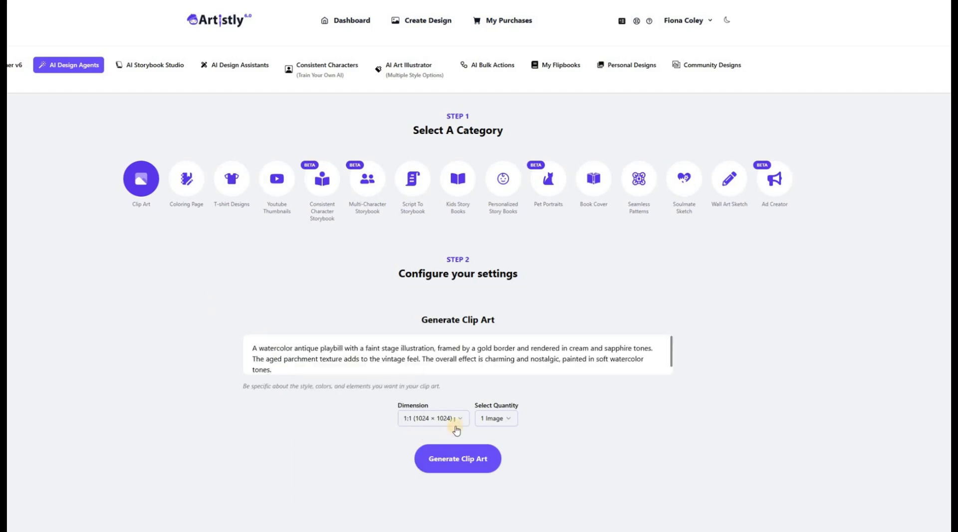
pyautogui.click(466, 459)
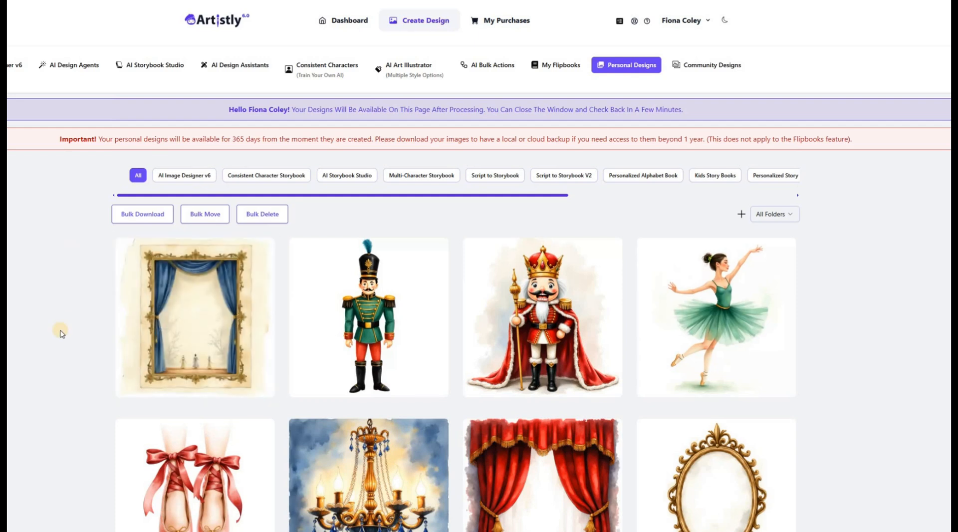
# Inspect the new playbill image and its design prompt, and look over the rest of the clip art set
pyautogui.moveTo(199, 328)
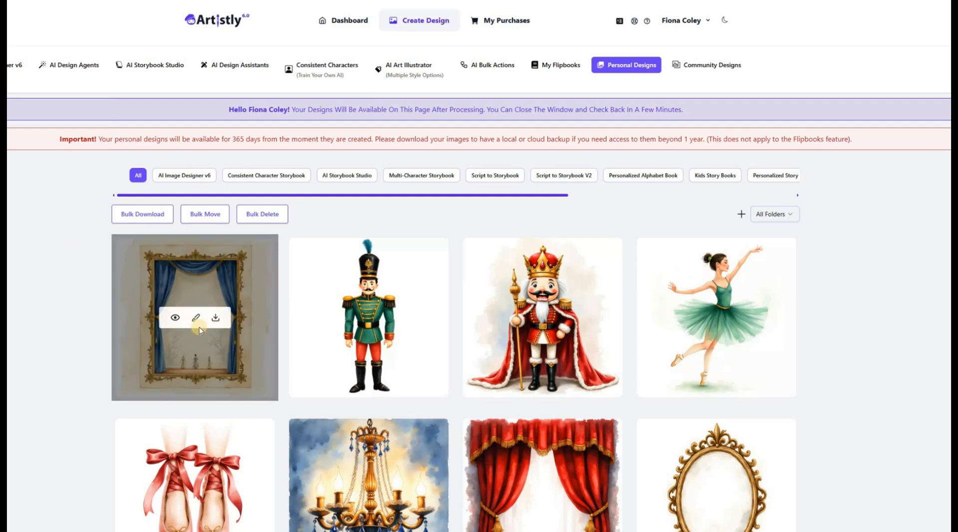
pyautogui.click(175, 318)
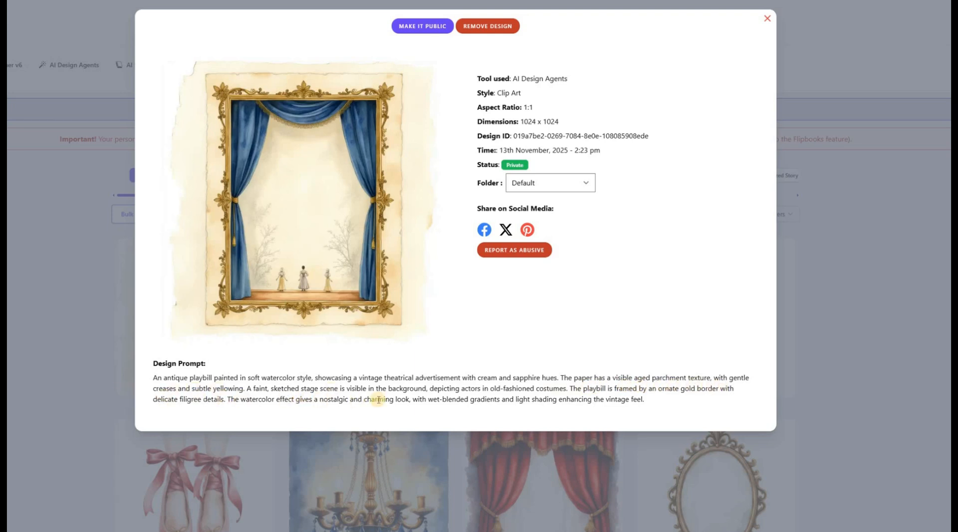
pyautogui.click(767, 19)
pyautogui.moveTo(583, 306)
pyautogui.scroll(-7, 584, 306)
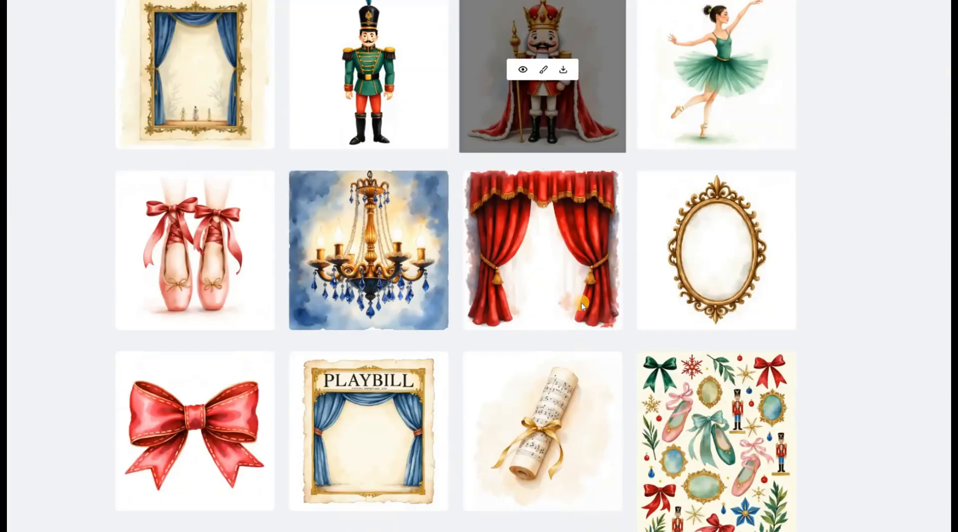
pyautogui.scroll(1, 582, 306)
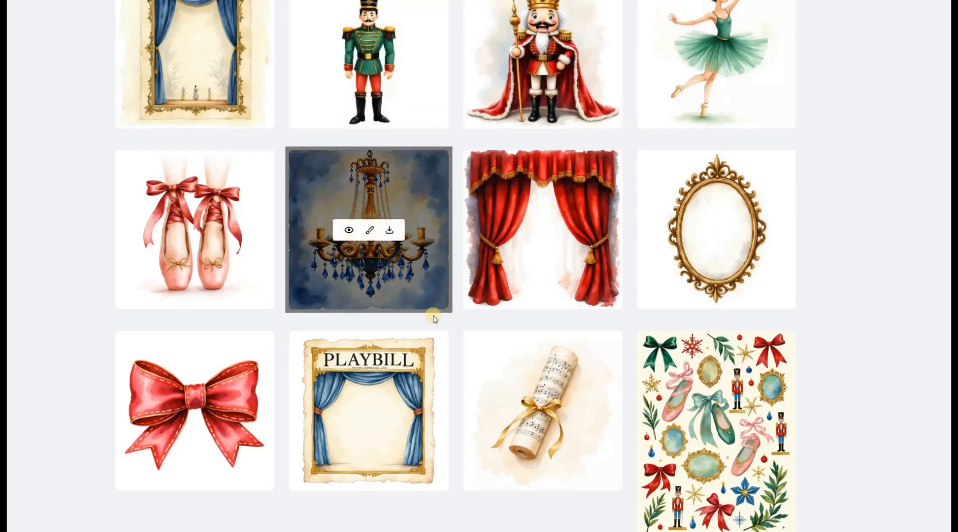
# Start a new Clip Art design in AI Design Agents
pyautogui.scroll(5, 432, 316)
pyautogui.click(69, 65)
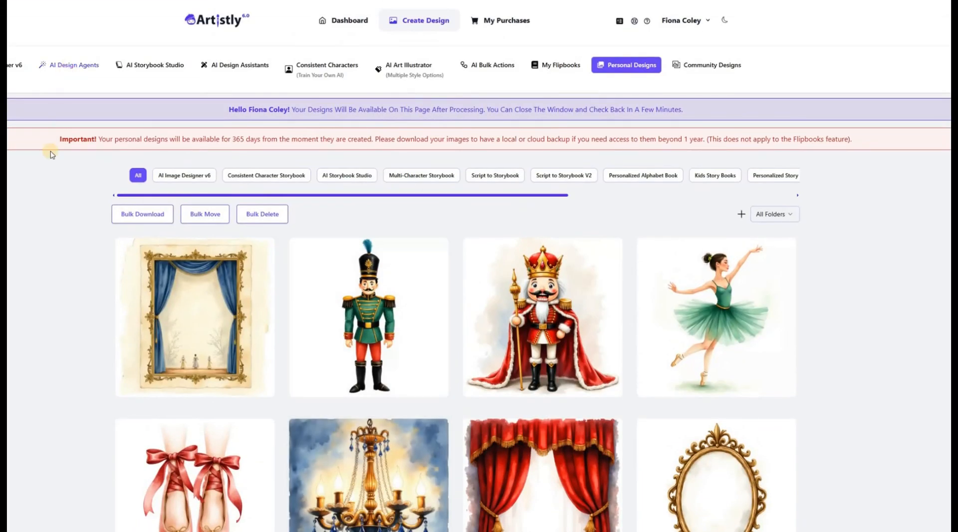
pyautogui.click(141, 179)
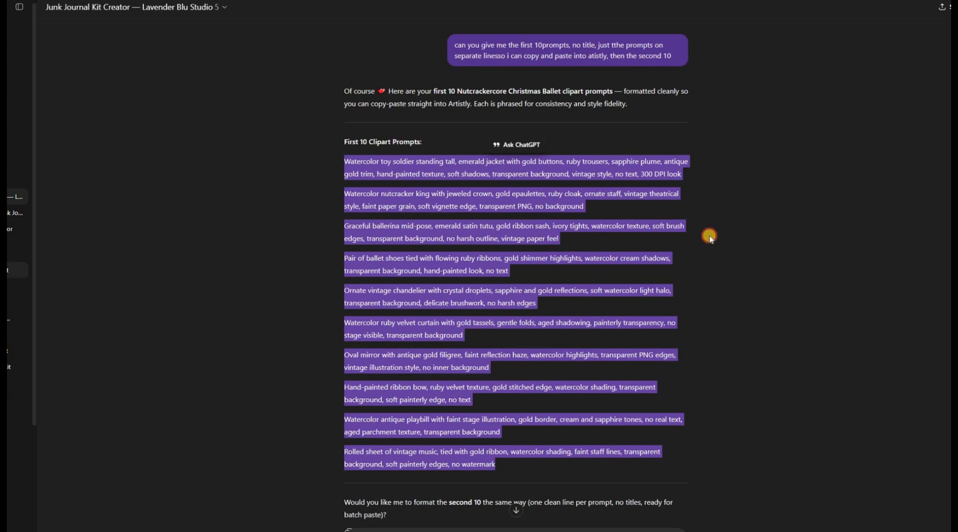
# Copy the second 10 Nutcrackercore Christmas Ballet clipart prompts from the ChatGPT conversation and return to Artistly
pyautogui.click(710, 239)
pyautogui.scroll(-8, 710, 238)
pyautogui.scroll(-3, 710, 239)
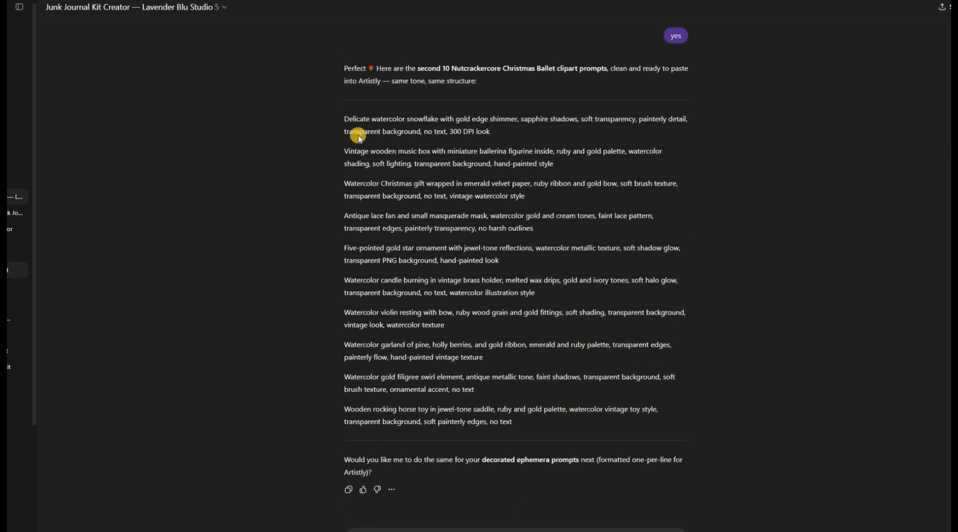
pyautogui.moveTo(341, 118); pyautogui.dragTo(526, 422)
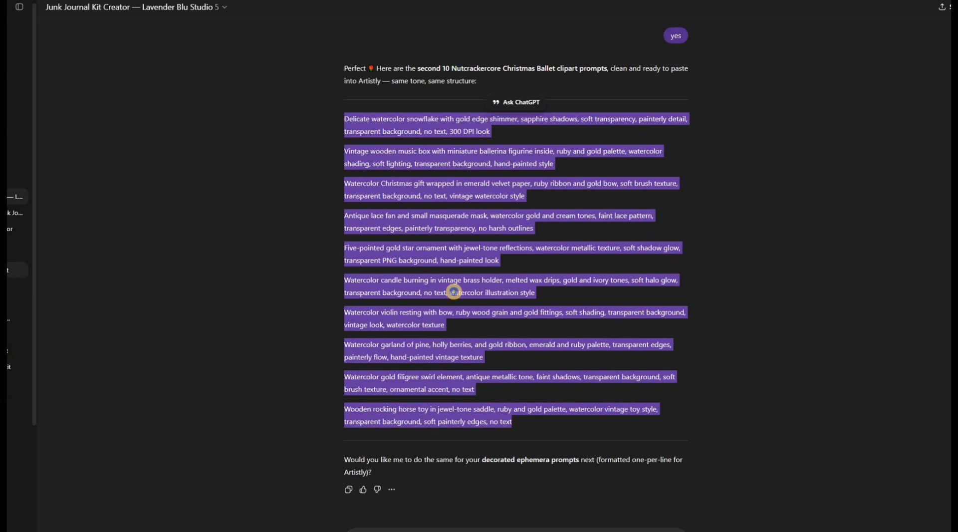
pyautogui.rightClick(454, 295)
pyautogui.click(499, 302)
pyautogui.click(220, 1)
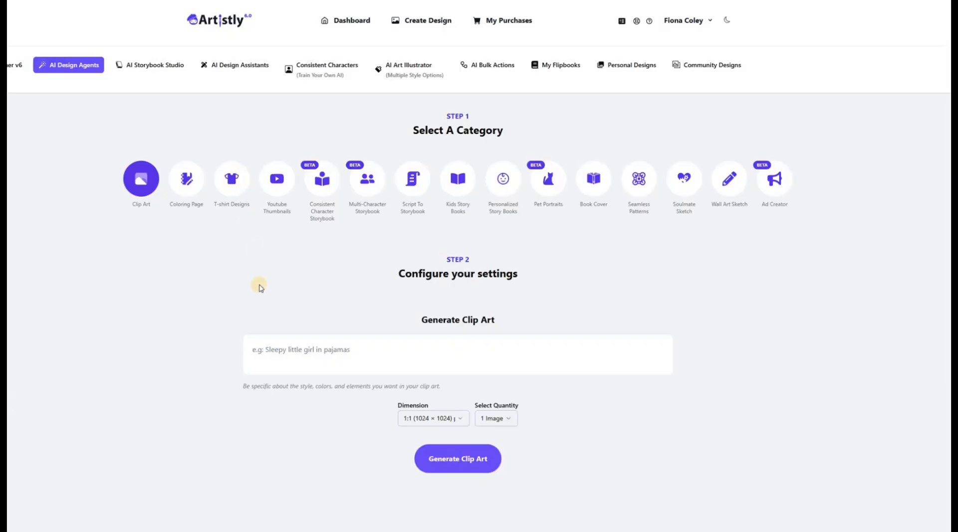
# Paste the second 10 prompts into the clip art description, set the quantity to 10 images, and generate them
pyautogui.rightClick(292, 344)
pyautogui.click(319, 428)
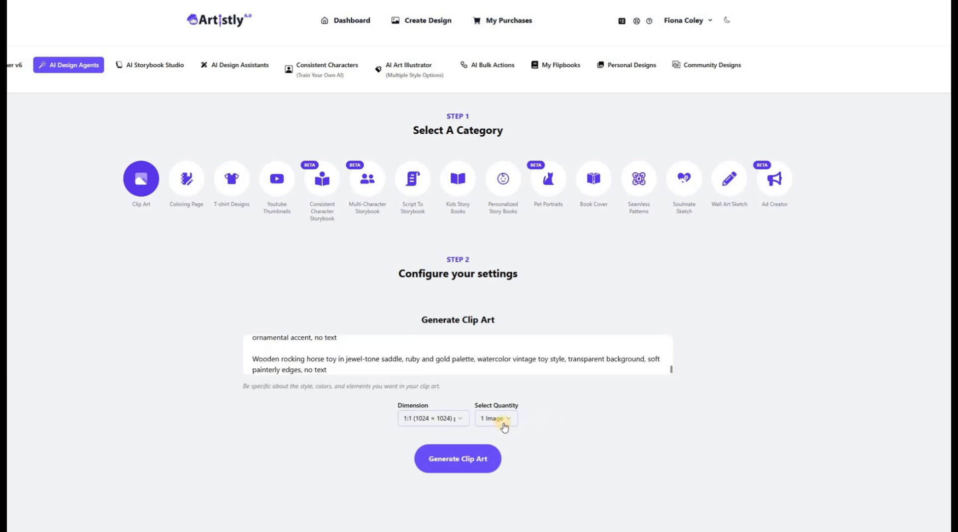
pyautogui.click(510, 421)
pyautogui.click(507, 400)
pyautogui.click(472, 462)
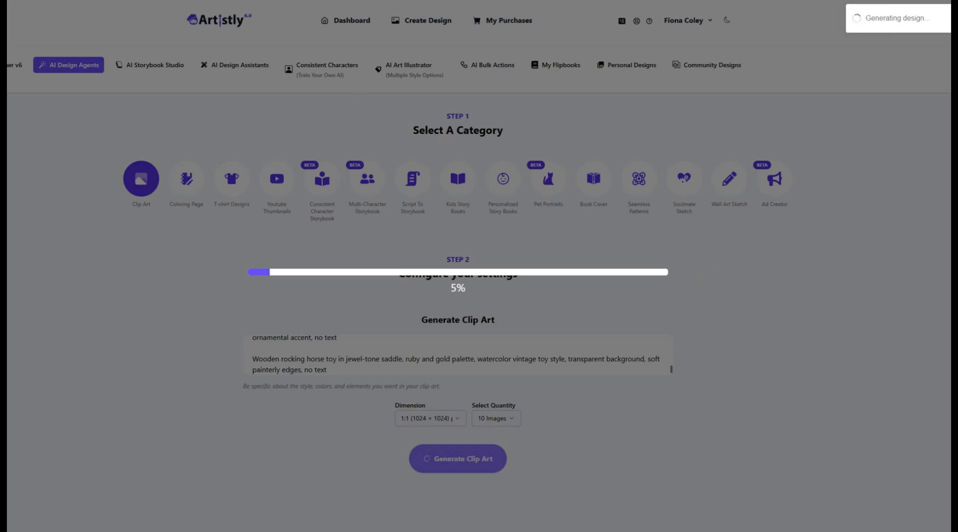
# Switch to ChatGPT and look back through the conversation up to the Updated Artistly Prompt Pack with its feature pages and ephemera
pyautogui.click(115, 1)
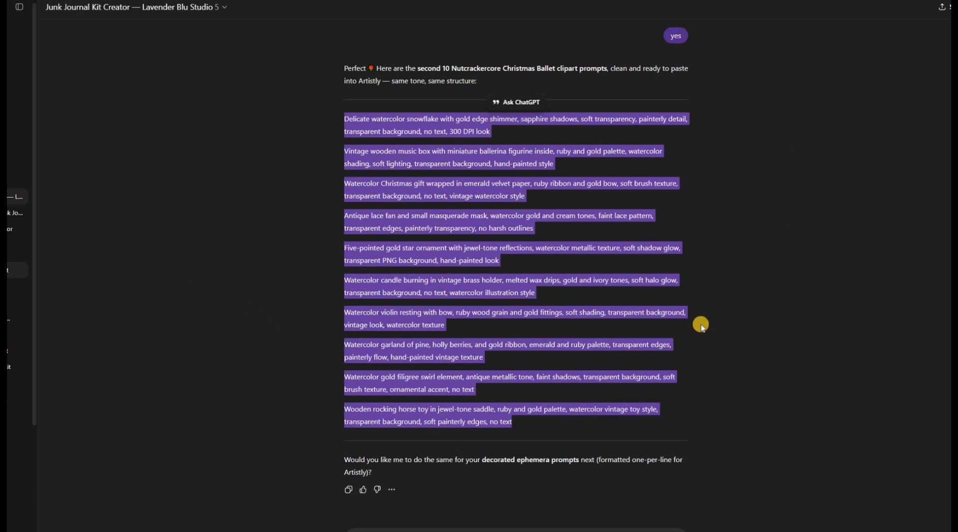
pyautogui.click(700, 352)
pyautogui.scroll(20, 699, 351)
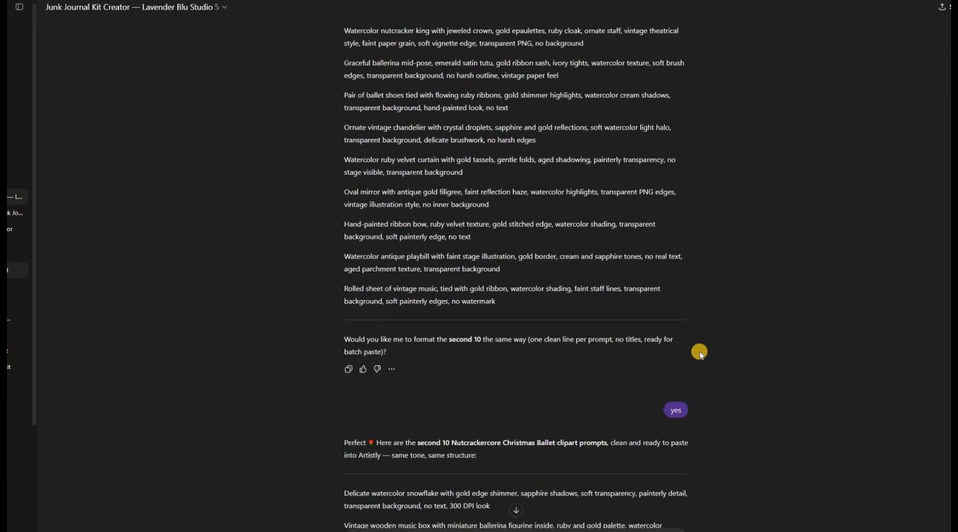
pyautogui.scroll(20, 699, 352)
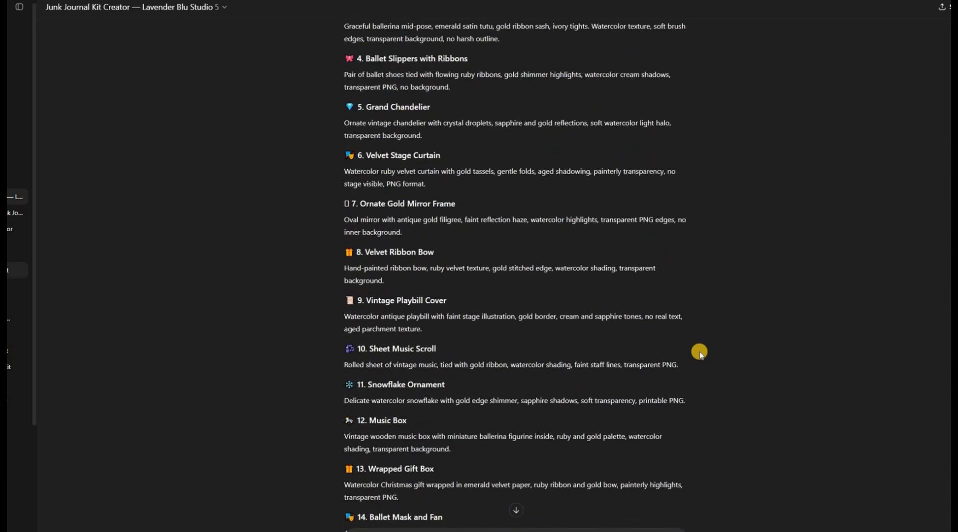
pyautogui.scroll(20, 699, 352)
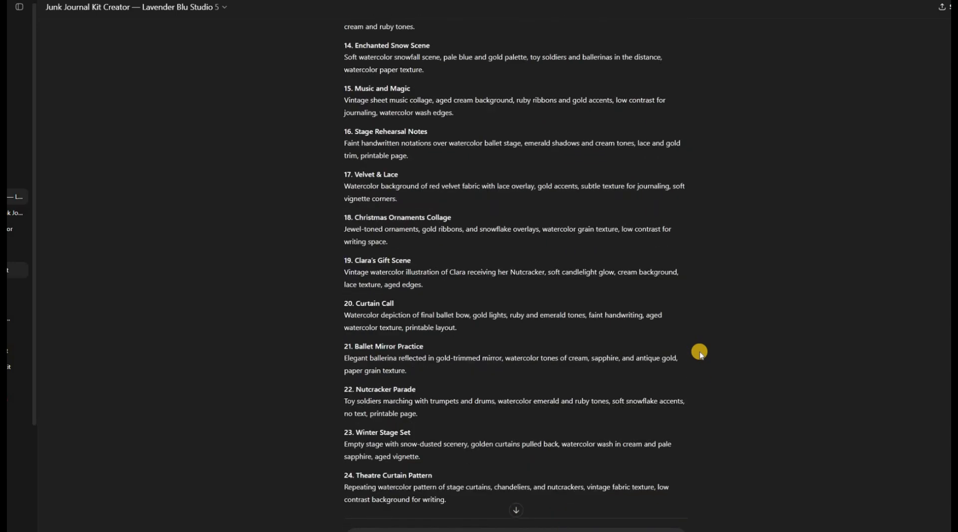
pyautogui.scroll(20, 699, 352)
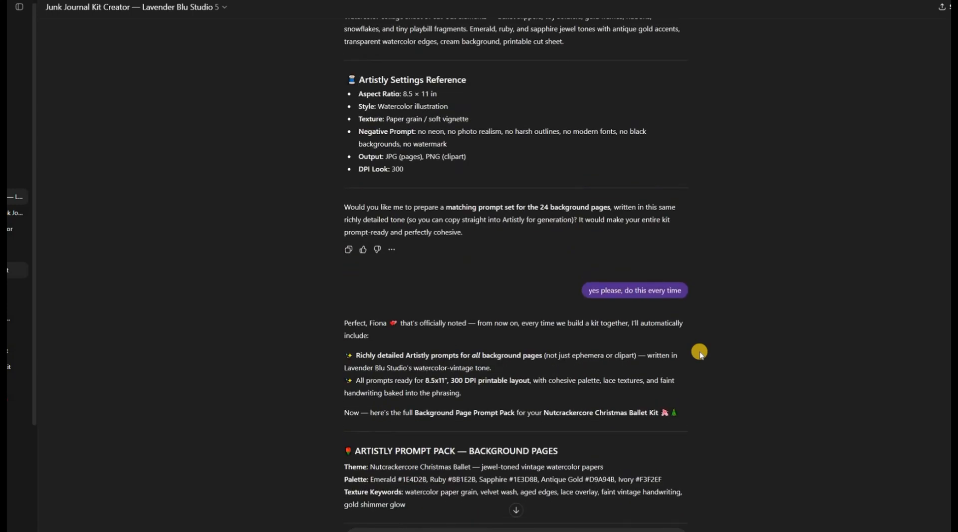
pyautogui.scroll(20, 700, 352)
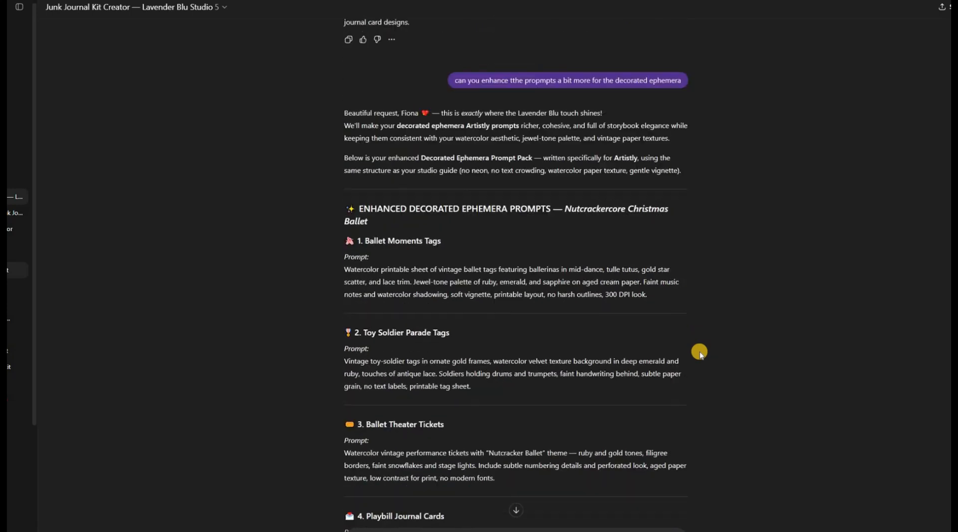
pyautogui.scroll(10, 699, 352)
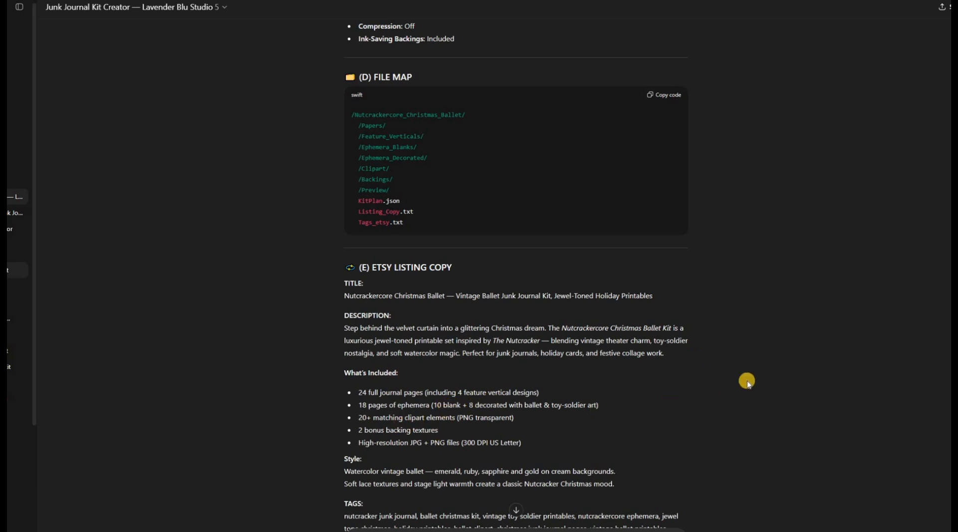
pyautogui.scroll(15, 747, 382)
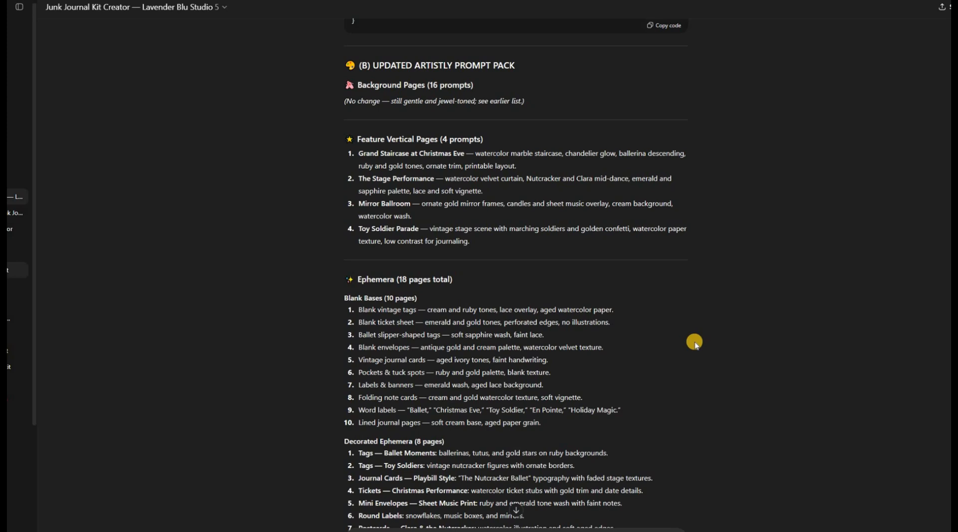
# Review the conversation from the ephemera lists and clipart motifs down to the second 10 clipart prompts
pyautogui.scroll(-5, 695, 344)
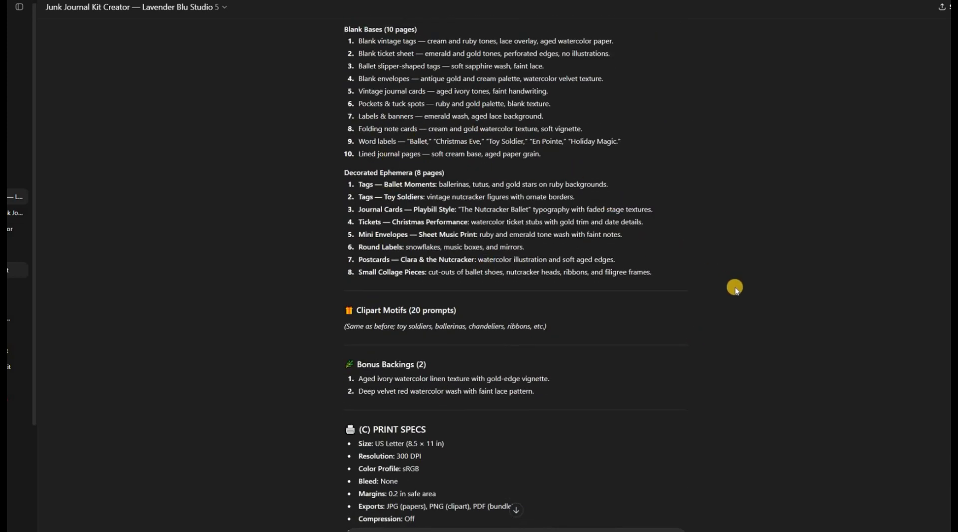
pyautogui.scroll(-15, 735, 288)
pyautogui.scroll(-16, 766, 280)
pyautogui.scroll(-15, 755, 297)
pyautogui.scroll(-12, 754, 297)
pyautogui.scroll(-14, 754, 297)
pyautogui.scroll(-14, 754, 297)
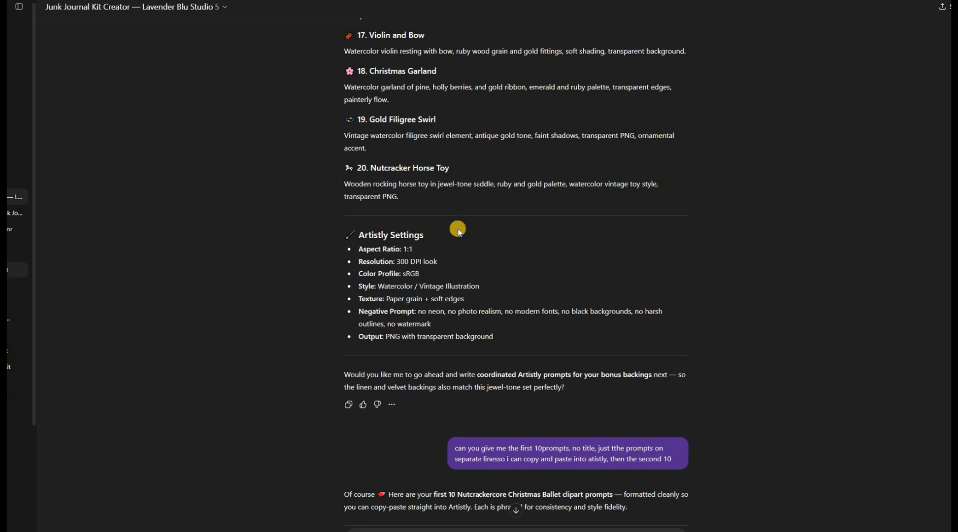
pyautogui.scroll(-3, 798, 298)
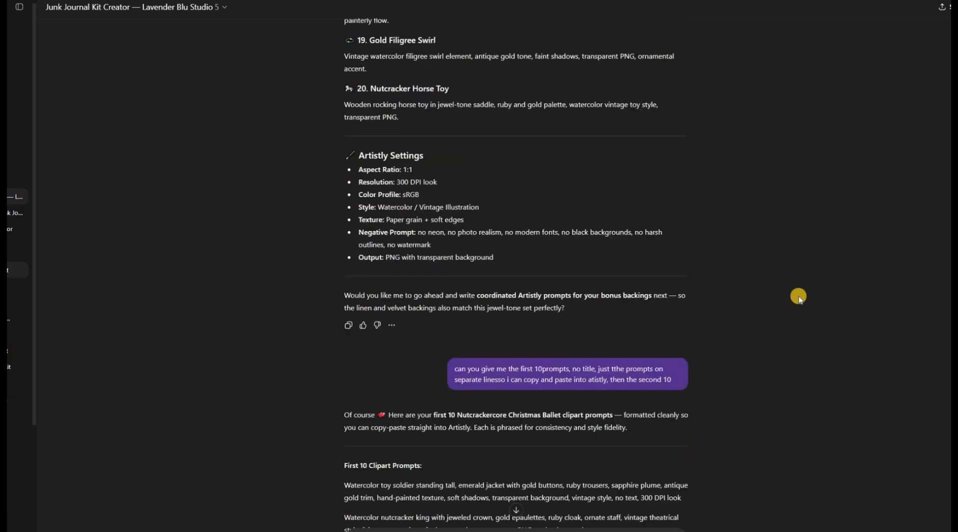
pyautogui.scroll(-15, 736, 258)
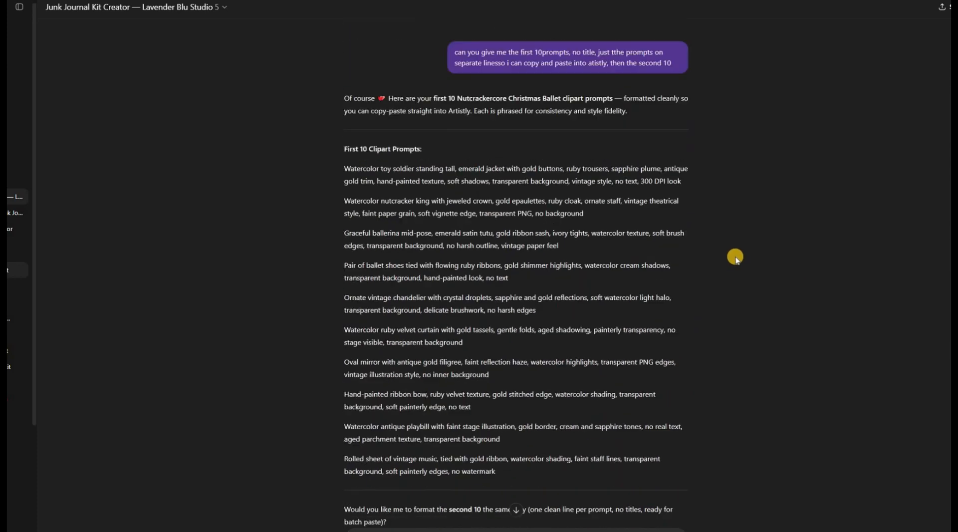
pyautogui.scroll(-2, 736, 258)
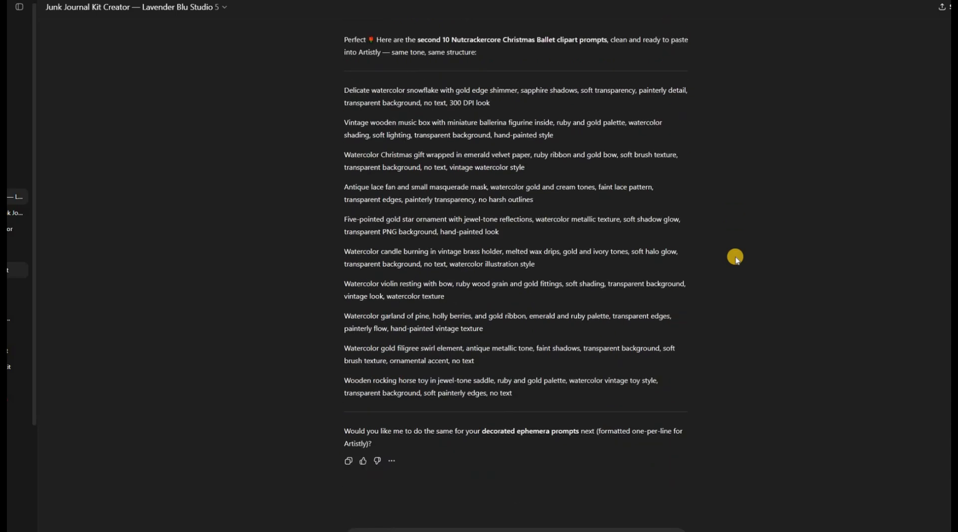
pyautogui.scroll(2, 736, 259)
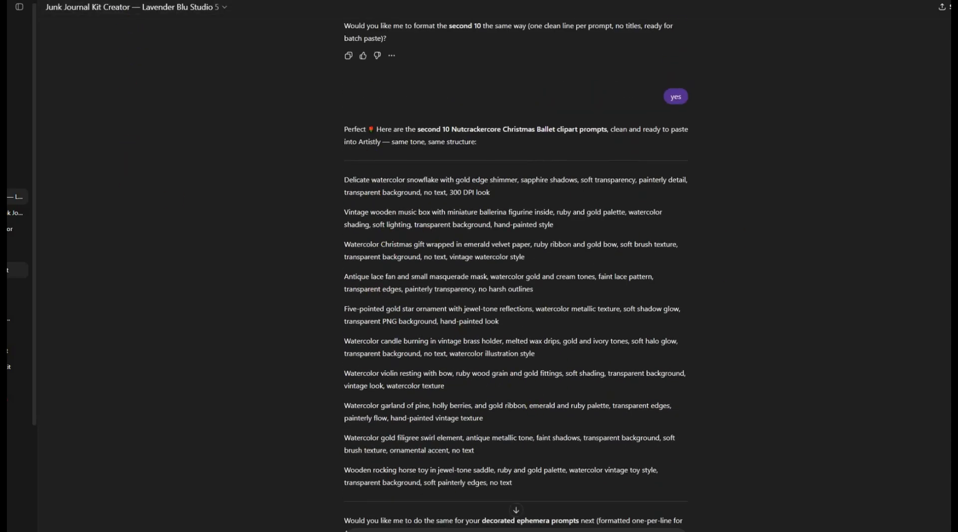
# Switch to Artistly and examine the second batch of clip art in Personal Designs, from the snowflake to the rocking horse
pyautogui.hotkey('alt', 'Tab')
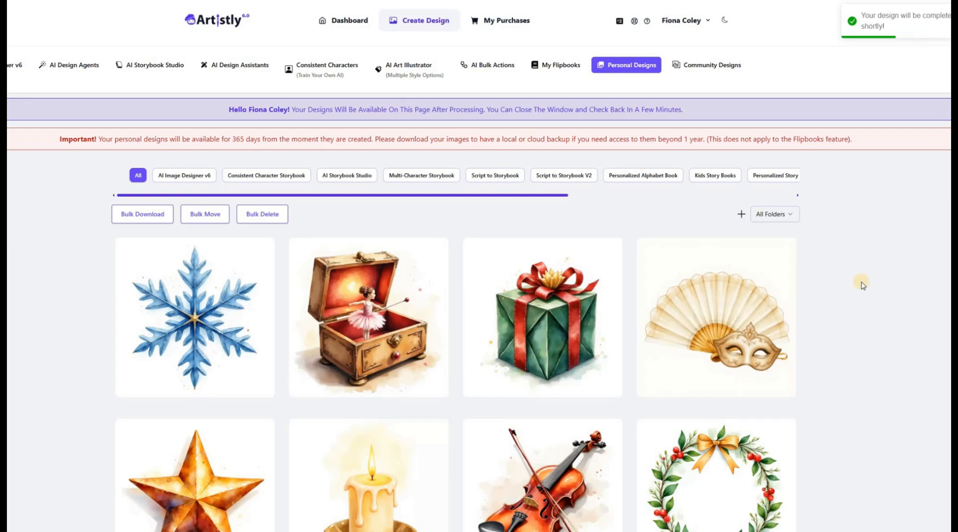
pyautogui.scroll(-3, 863, 285)
pyautogui.scroll(-2, 863, 289)
pyautogui.moveTo(403, 384)
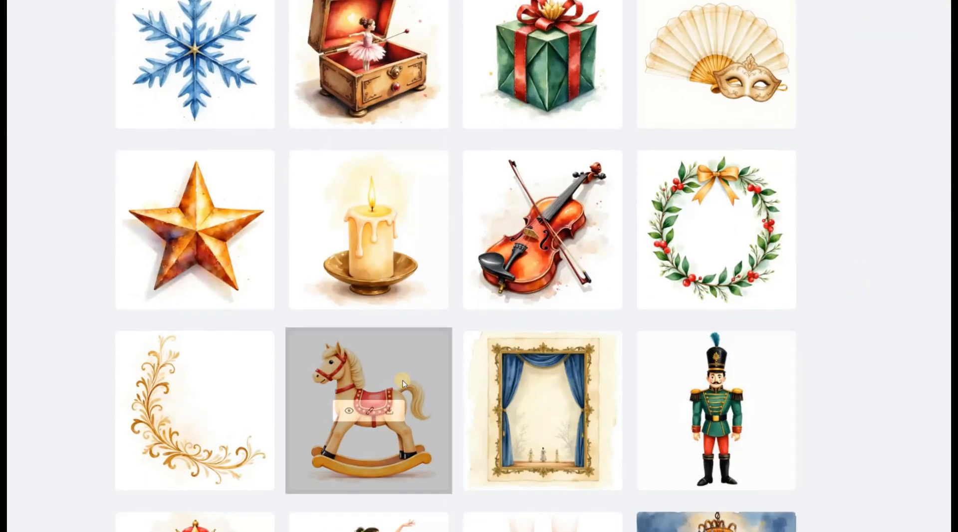
pyautogui.moveTo(220, 389)
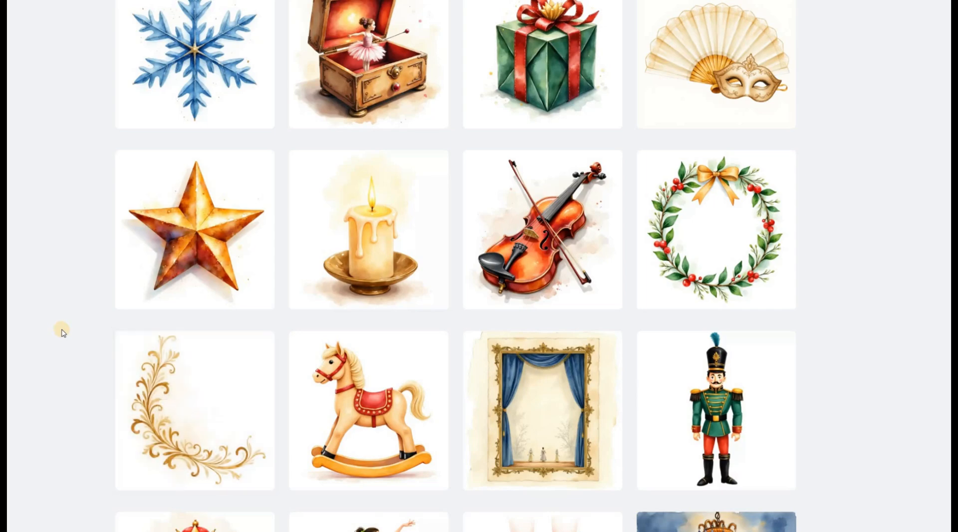
# Examine the clip art in Personal Designs from the newest snowflake row down to the older collage pages
pyautogui.scroll(3, 62, 332)
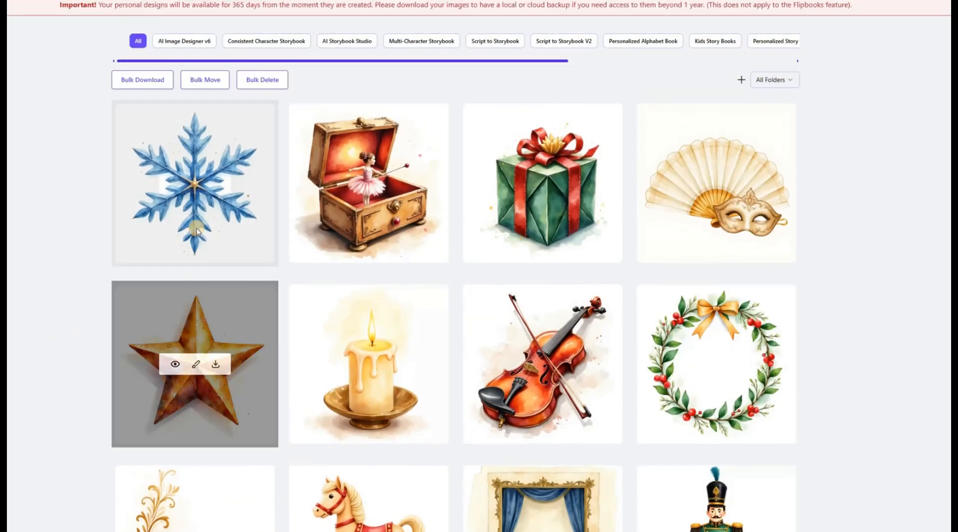
pyautogui.moveTo(196, 230)
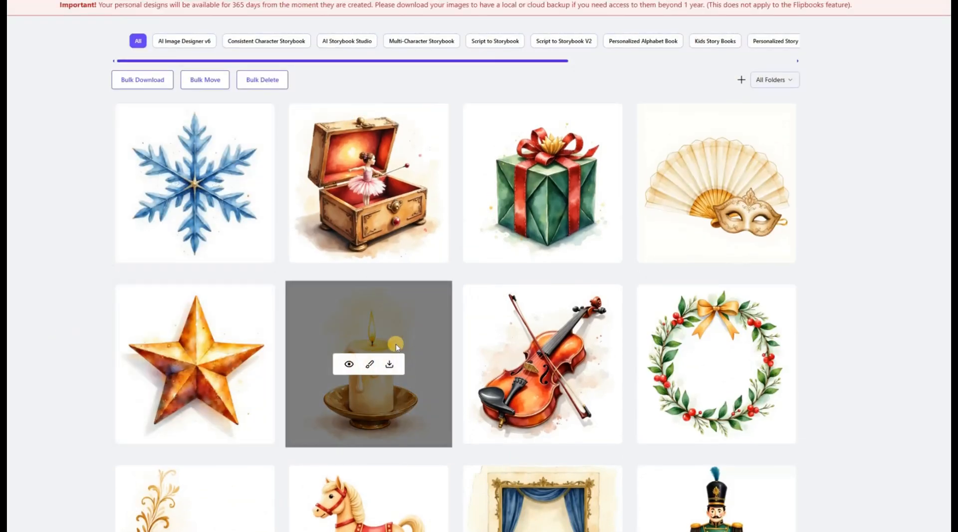
pyautogui.moveTo(540, 364)
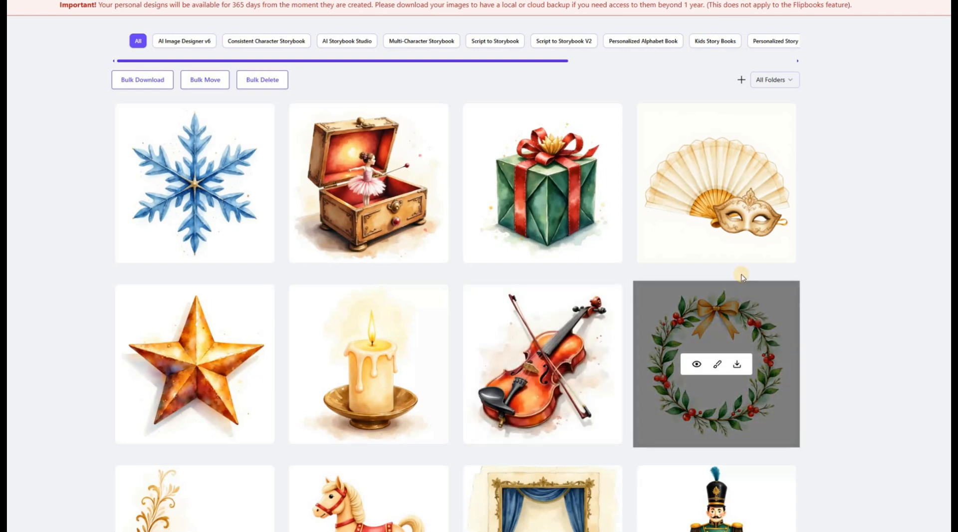
pyautogui.moveTo(738, 232)
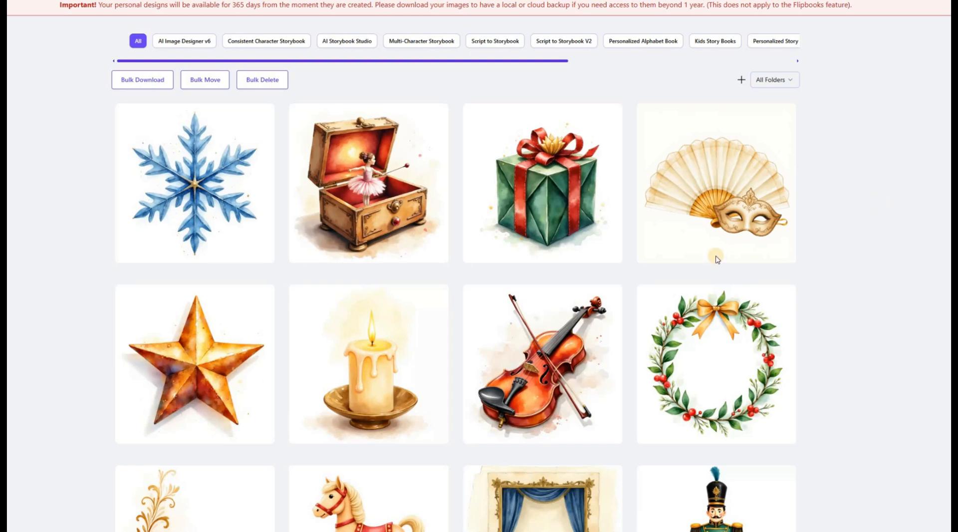
pyautogui.scroll(-4, 584, 367)
pyautogui.scroll(-10, 584, 367)
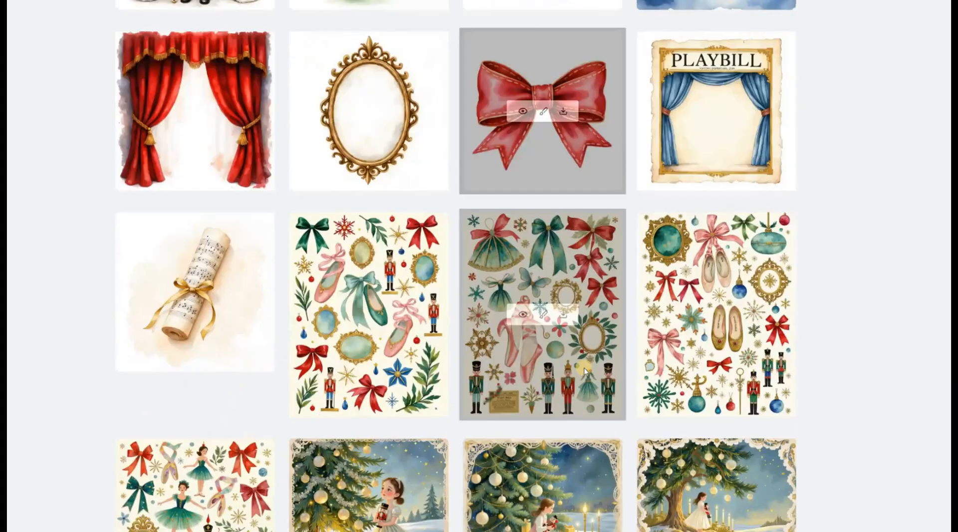
pyautogui.scroll(6, 584, 367)
pyautogui.scroll(10, 586, 371)
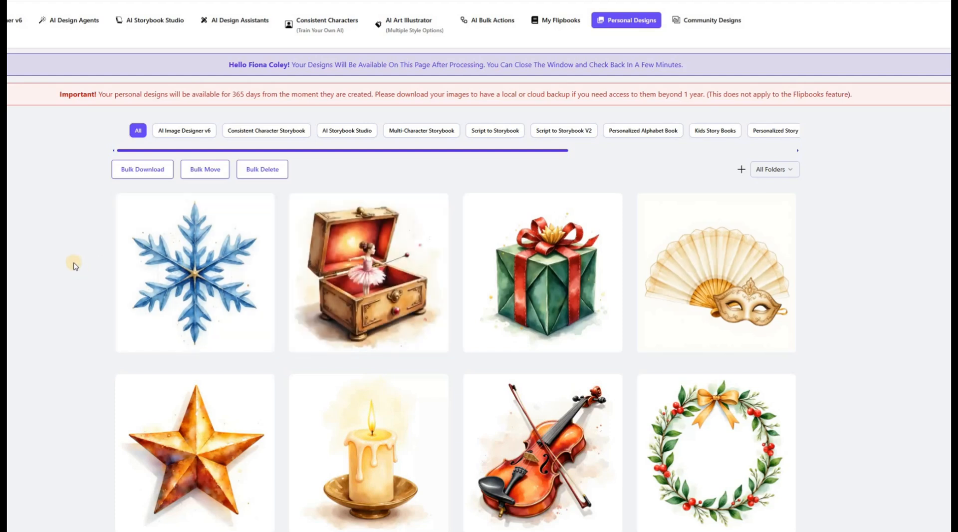
# Start a bulk download and select the four full clip art rows from the snowflake row through the Nutcracker king row
pyautogui.click(137, 173)
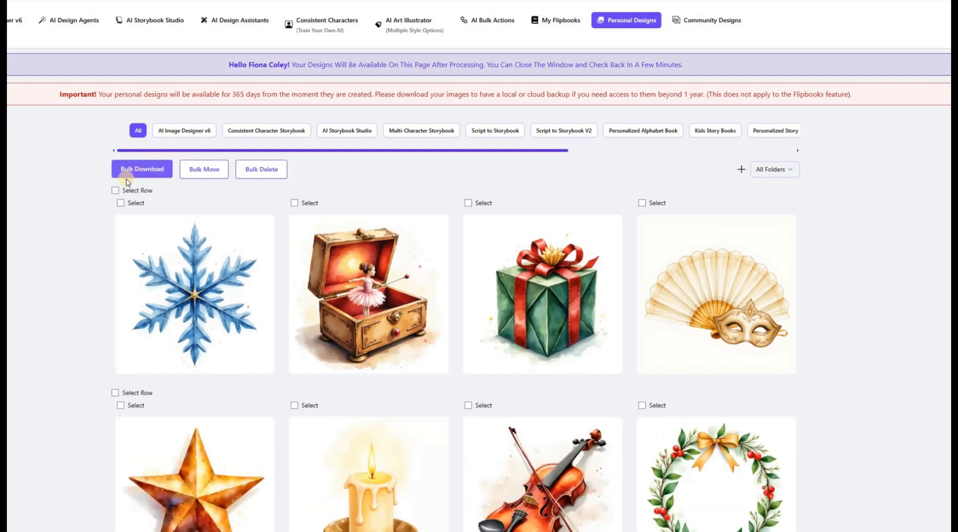
pyautogui.scroll(-3, 226, 322)
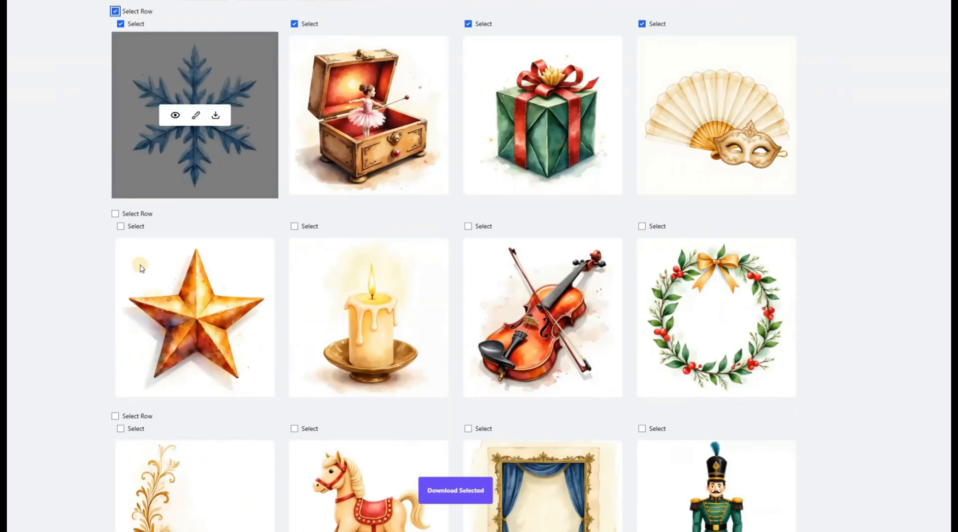
pyautogui.click(115, 214)
pyautogui.scroll(-3, 125, 259)
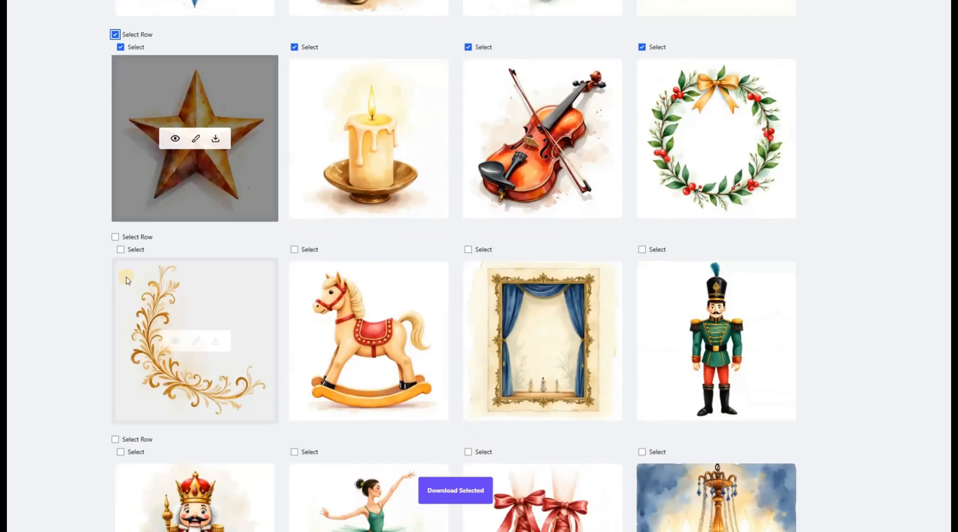
pyautogui.click(115, 237)
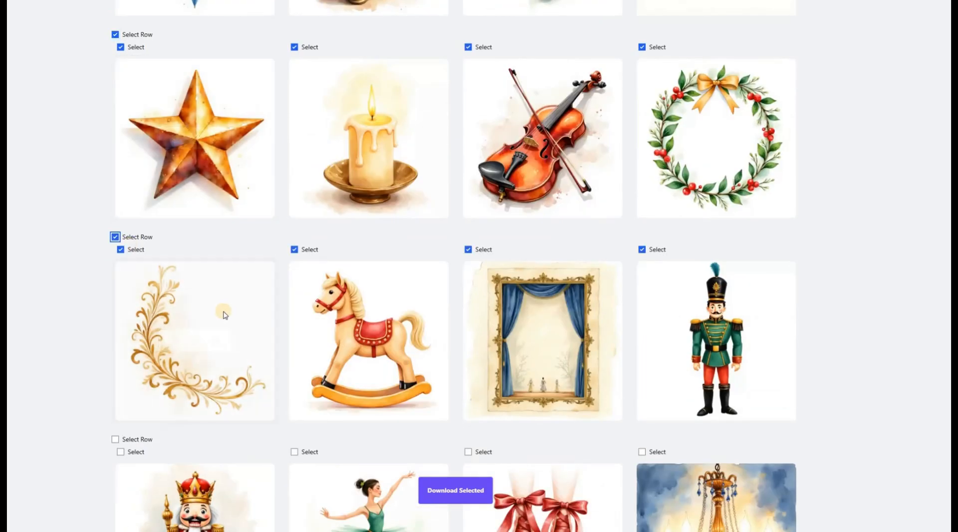
pyautogui.scroll(-2, 209, 319)
pyautogui.click(116, 305)
pyautogui.scroll(-2, 244, 349)
pyautogui.scroll(-5, 243, 349)
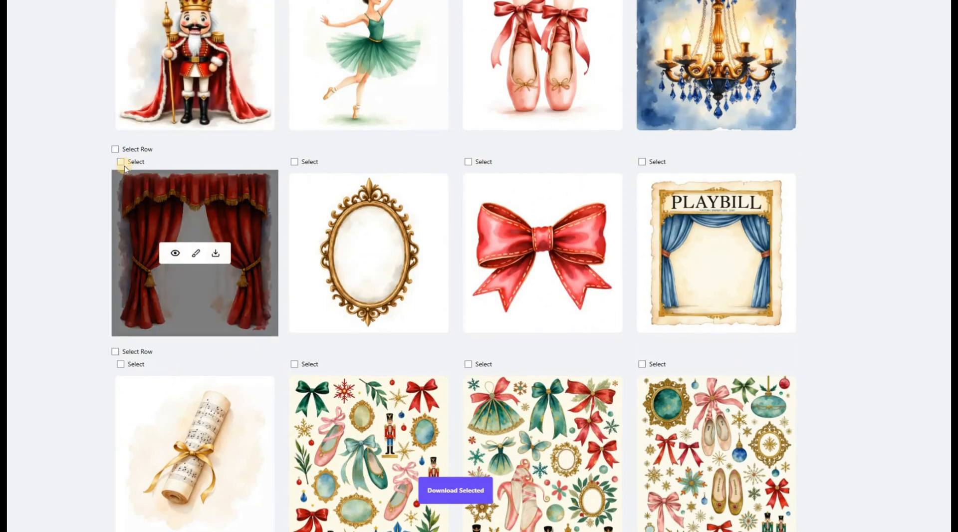
# Add the red curtains, oval gold frame, red bow and rolled sheet music to the download selection, leaving out the Playbill
pyautogui.click(161, 173)
pyautogui.click(294, 162)
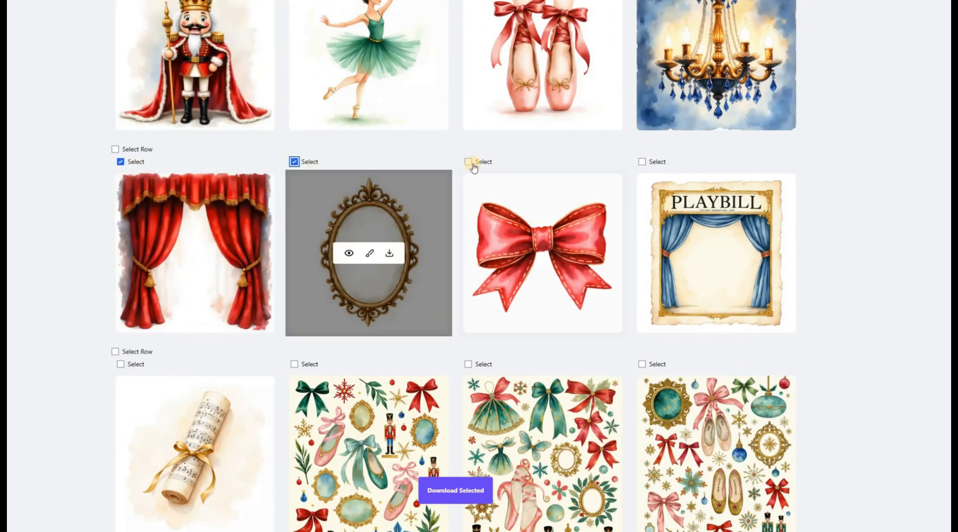
pyautogui.click(468, 163)
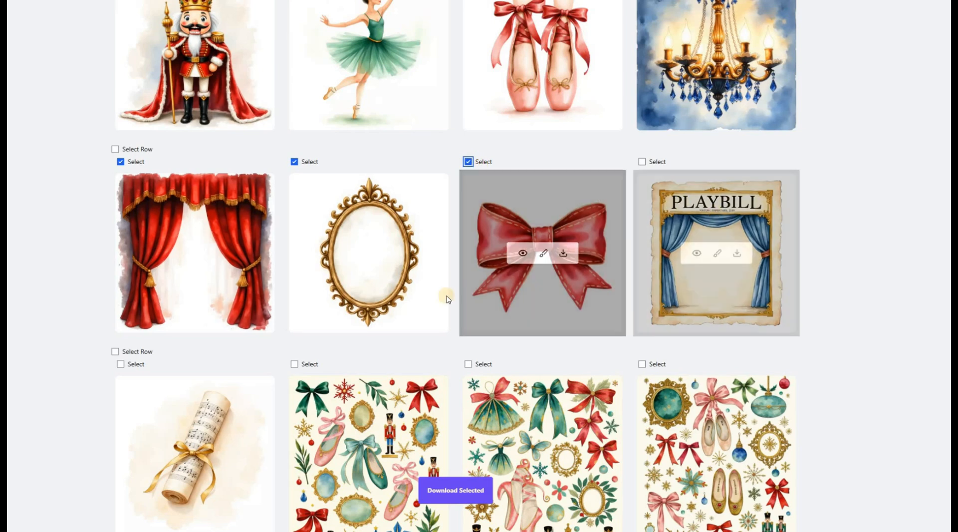
pyautogui.click(121, 365)
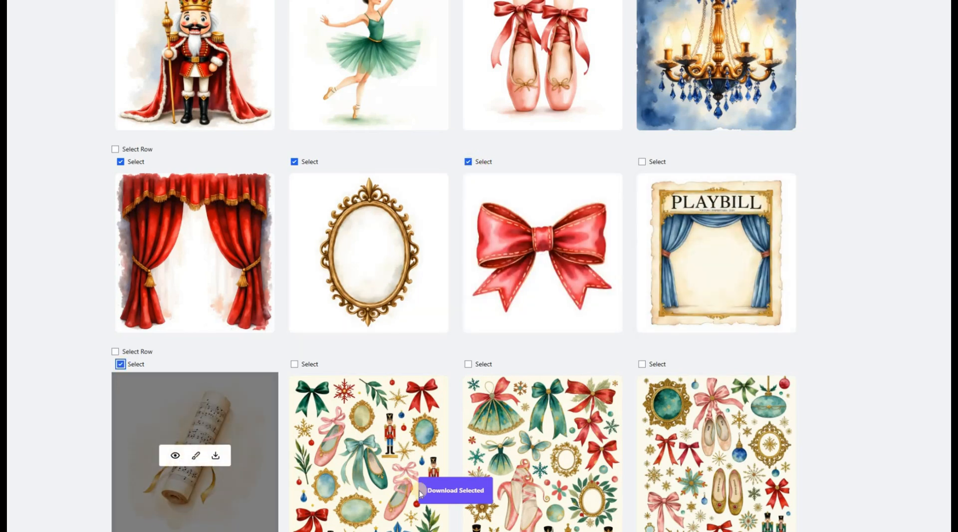
# Download the selected designs as a ZIP, replace the suggested file name and save it
pyautogui.click(457, 490)
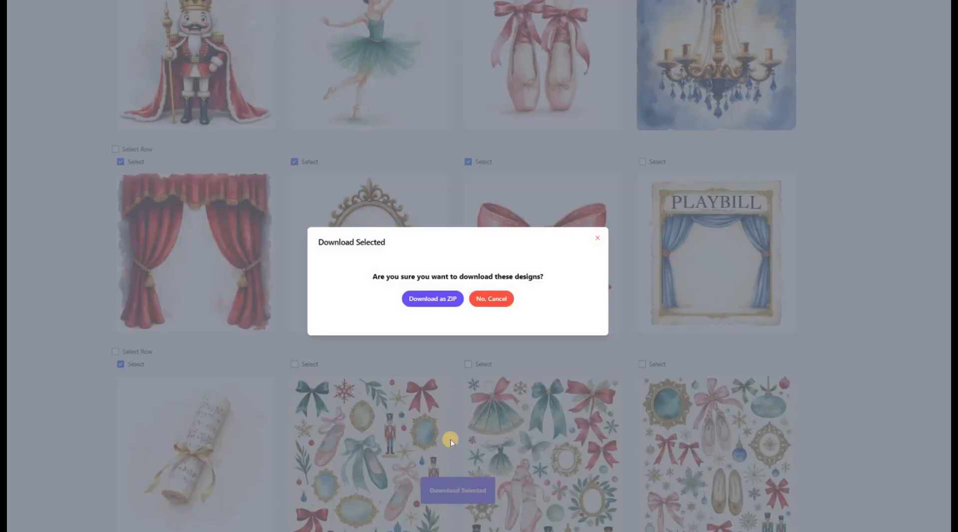
pyautogui.click(437, 299)
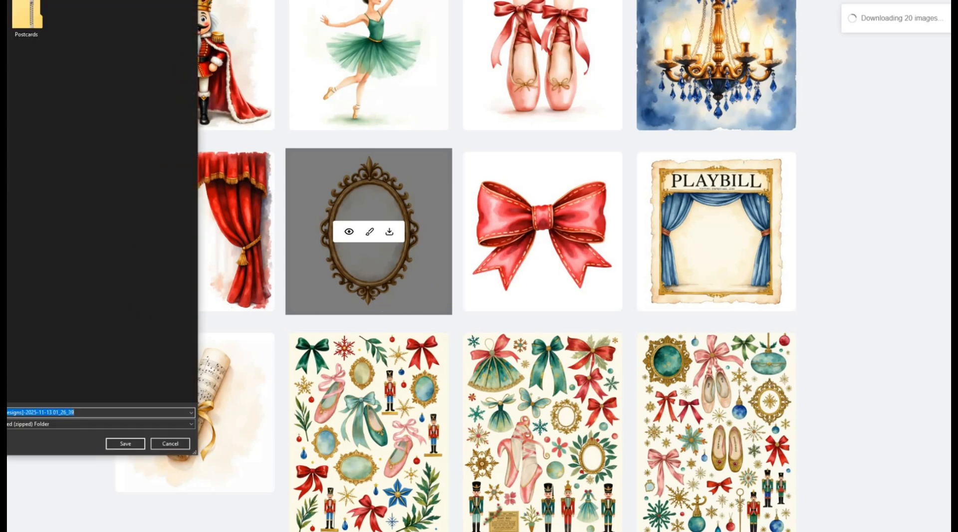
pyautogui.click(78, 412)
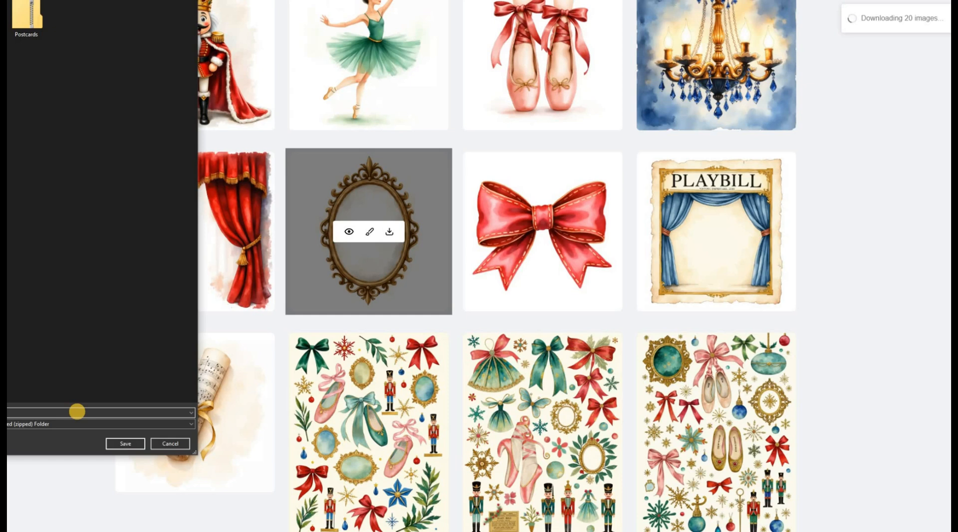
pyautogui.click(119, 442)
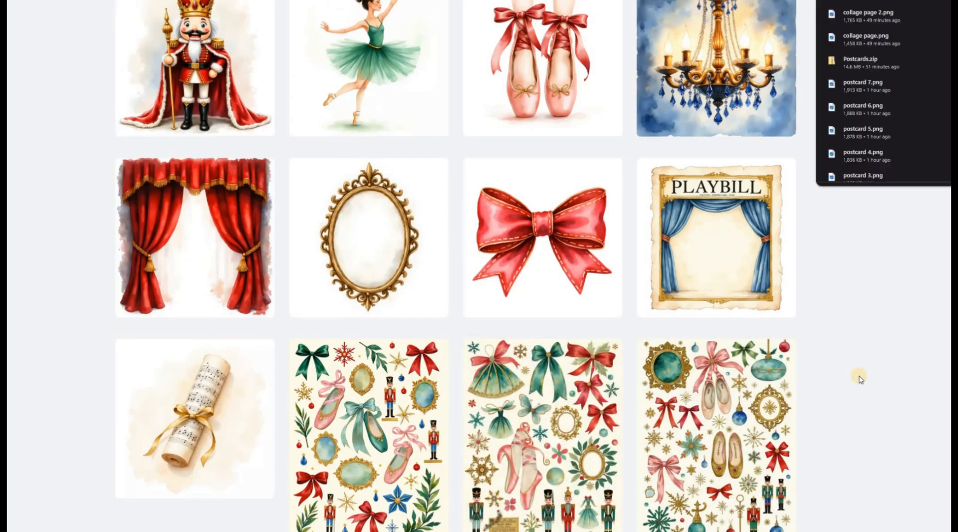
pyautogui.scroll(5, 857, 378)
pyautogui.scroll(10, 859, 378)
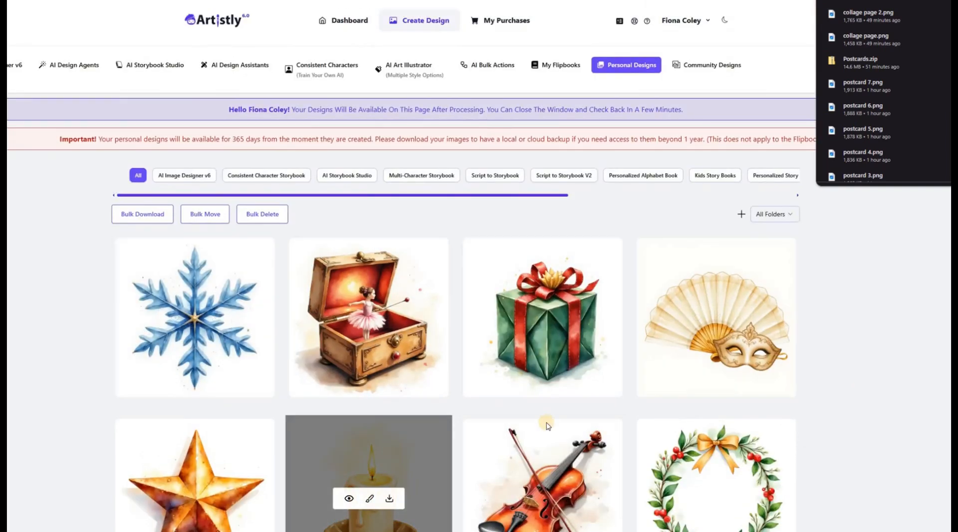
pyautogui.click(594, 352)
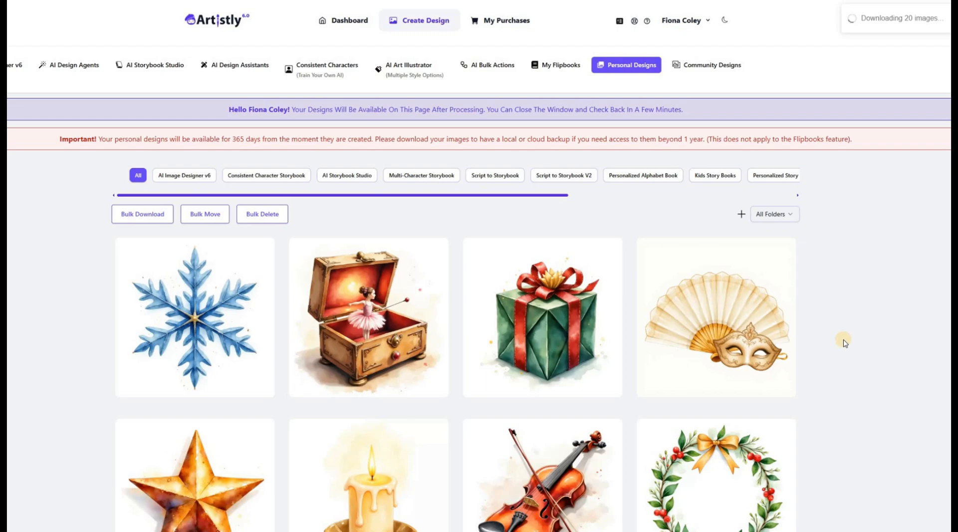
pyautogui.scroll(-10, 845, 344)
pyautogui.scroll(7, 846, 344)
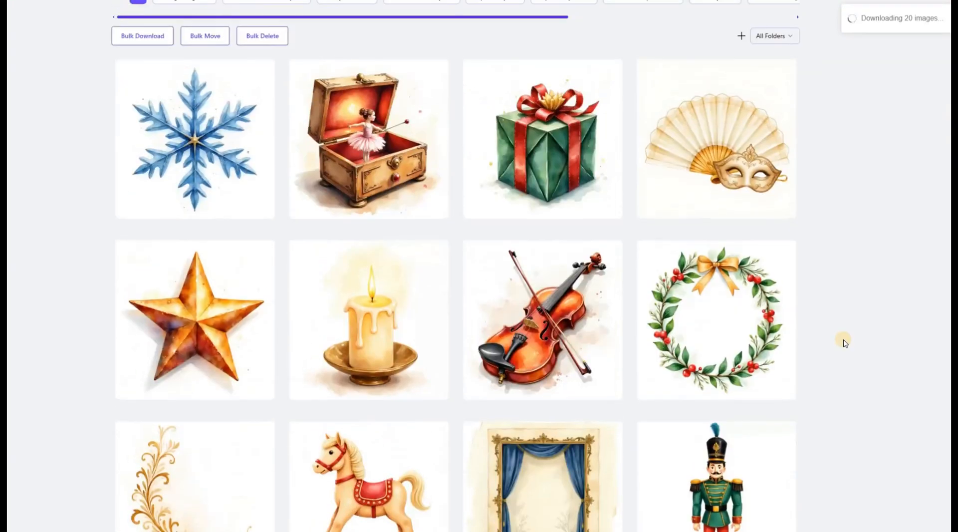
pyautogui.scroll(3, 845, 343)
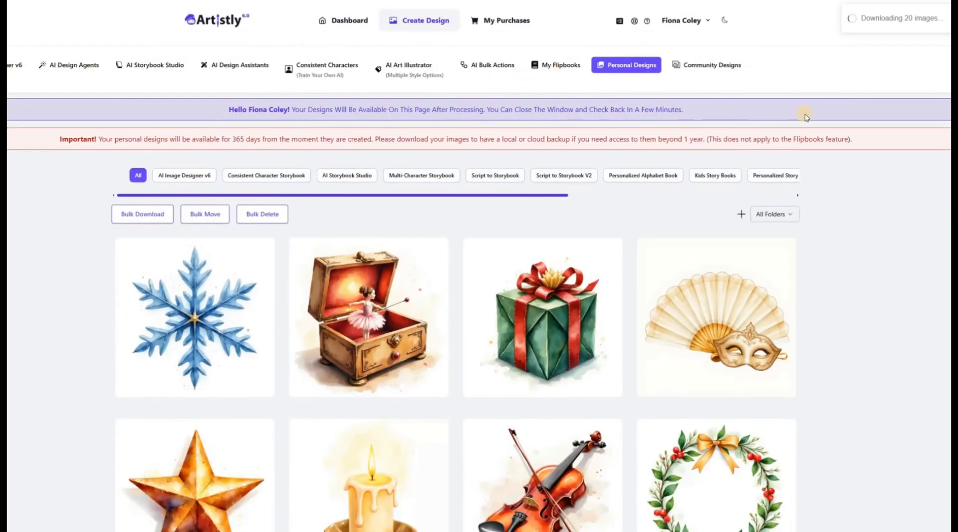
# Start a new project in AI Bulk Actions and open the media library to choose its source images
pyautogui.click(489, 70)
pyautogui.click(470, 190)
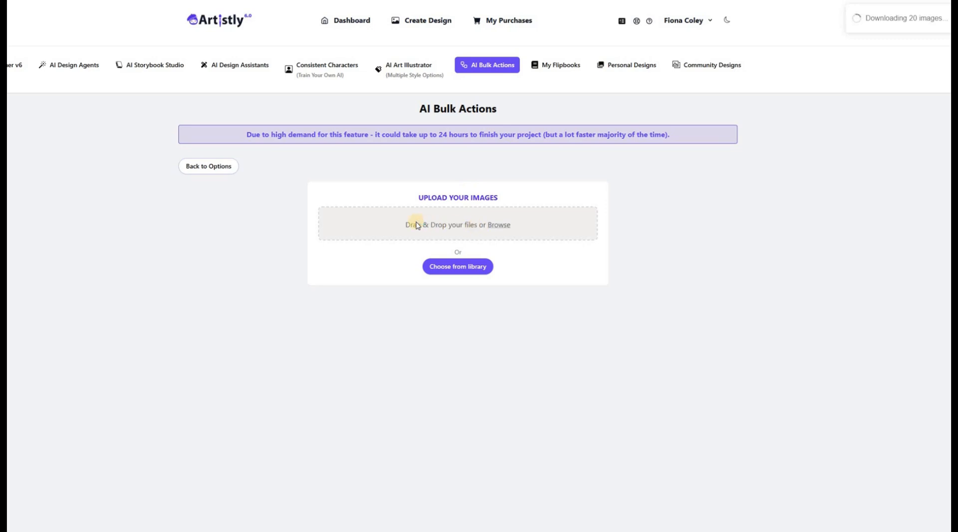
pyautogui.click(469, 268)
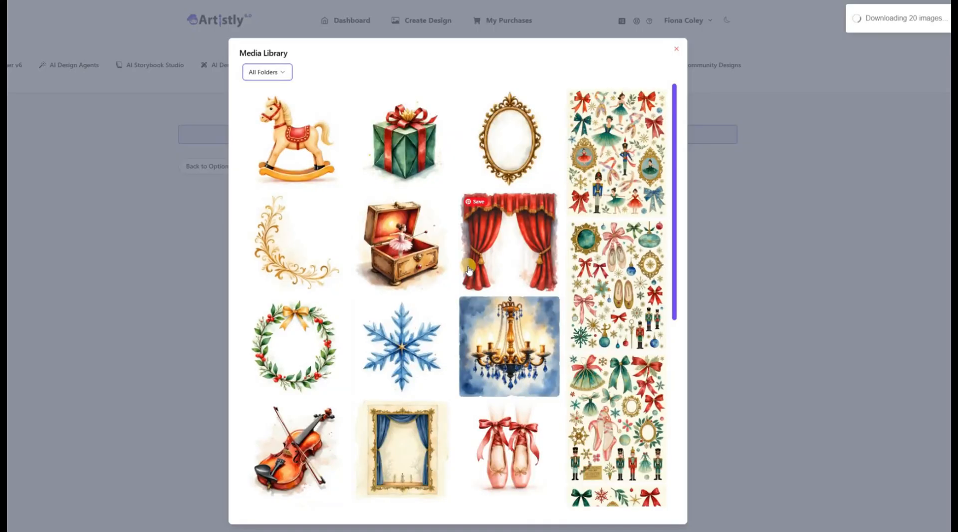
# Select the rocking horse, gift, oval frame, red curtains, music box, gold flourish, wreath, snowflake and chandelier as source images
pyautogui.click(317, 169)
pyautogui.click(404, 145)
pyautogui.click(481, 150)
pyautogui.click(398, 242)
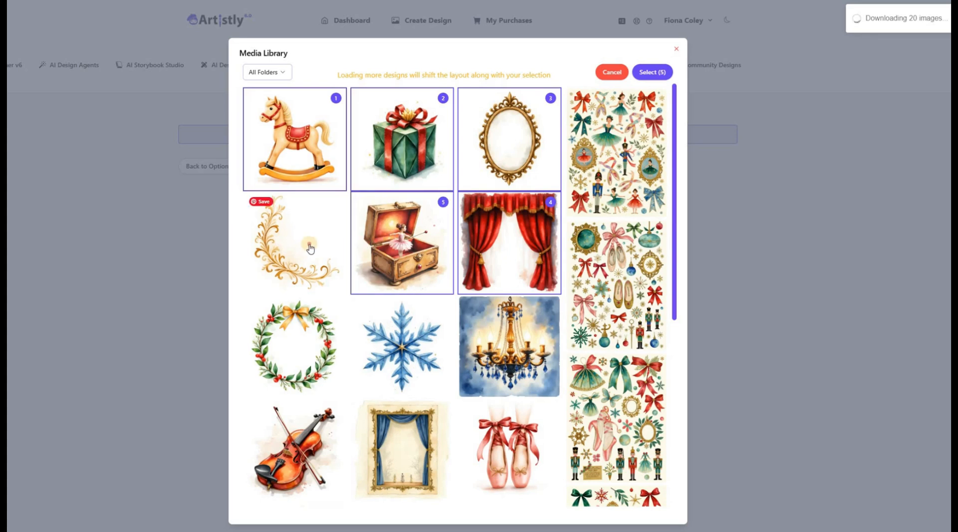
pyautogui.click(308, 245)
pyautogui.click(299, 345)
pyautogui.click(366, 346)
pyautogui.click(511, 343)
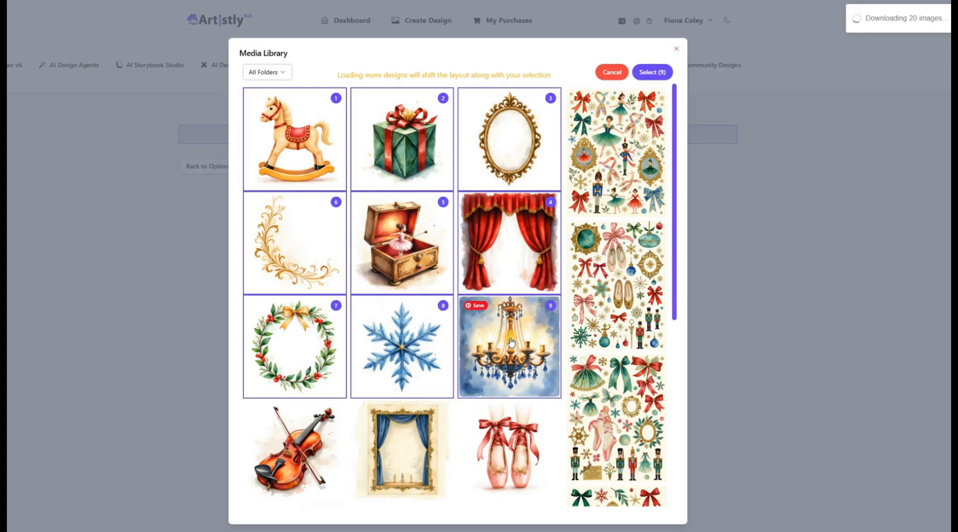
# Add the ballet shoes, blue-curtained frame, violin, candle, rolled sheet music and ballerina to the image selection
pyautogui.scroll(-3, 511, 343)
pyautogui.click(510, 322)
pyautogui.click(397, 317)
pyautogui.click(324, 322)
pyautogui.click(297, 439)
pyautogui.click(390, 416)
pyautogui.click(505, 412)
# Add the Nutcracker king, star, fan with mask, red bow and toy soldier, and load all 20 selected images into the bulk action
pyautogui.scroll(-3, 505, 412)
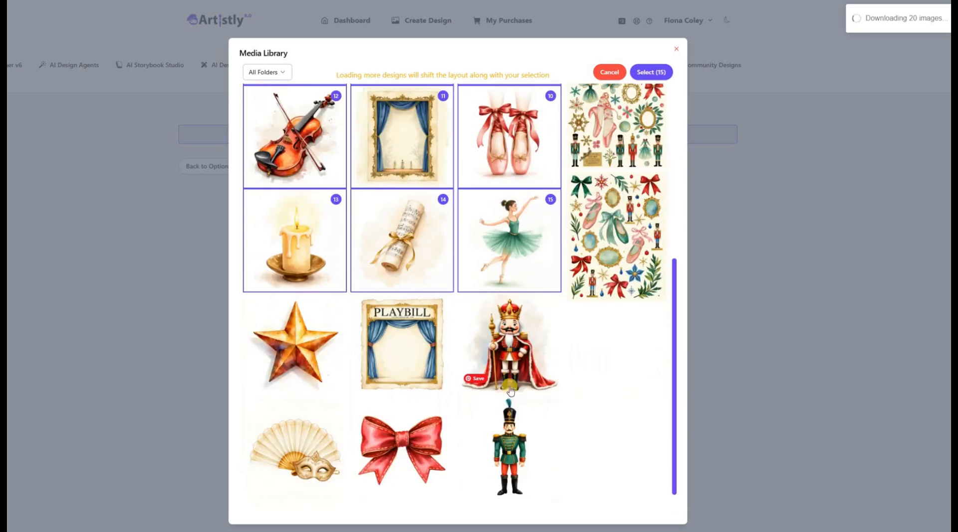
pyautogui.click(495, 362)
pyautogui.click(299, 349)
pyautogui.click(307, 455)
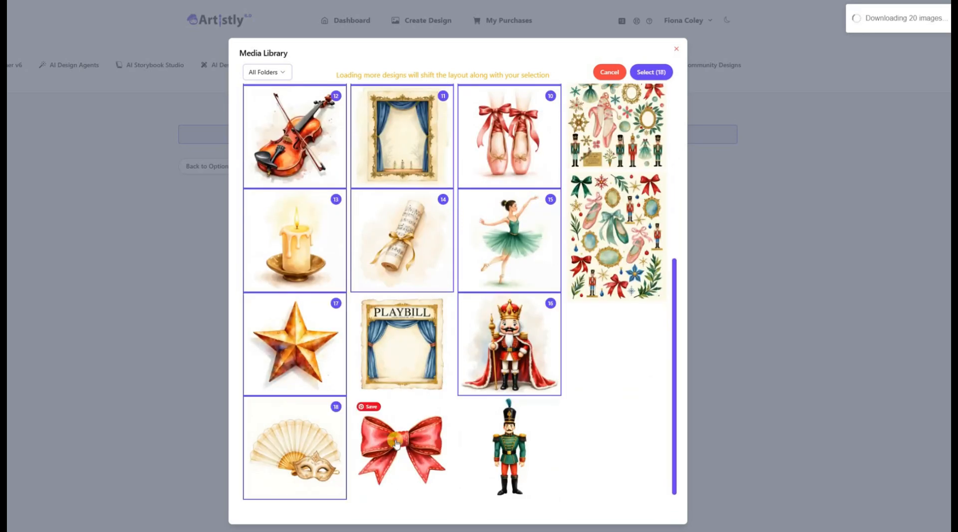
pyautogui.click(395, 441)
pyautogui.click(520, 437)
pyautogui.scroll(-1, 501, 386)
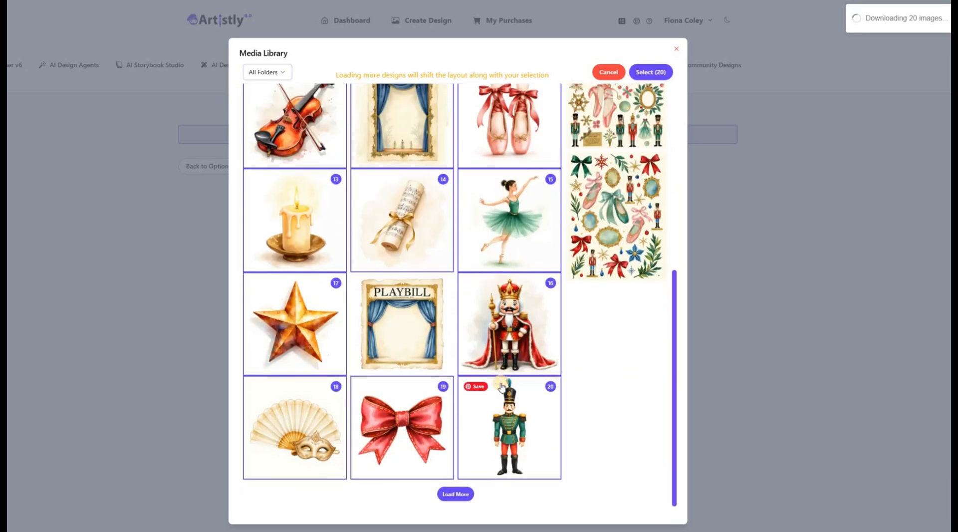
pyautogui.scroll(7, 621, 157)
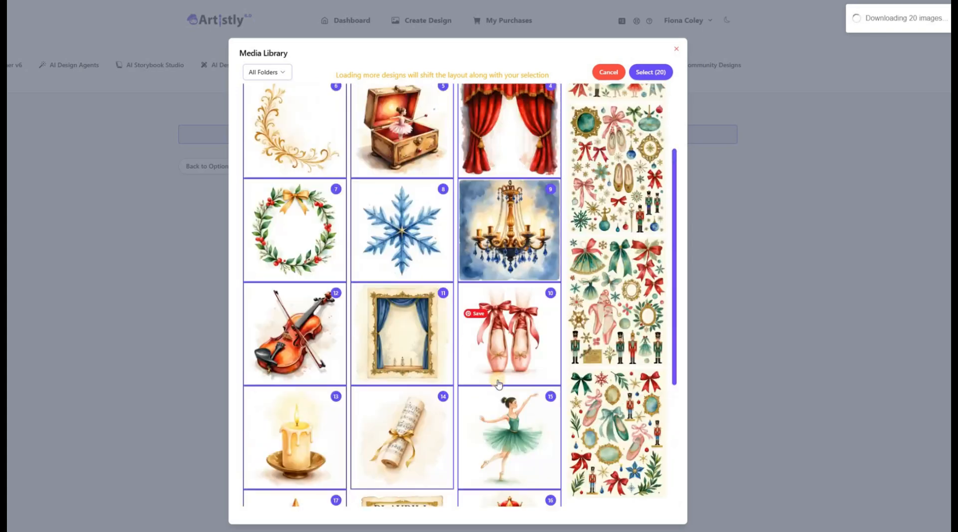
pyautogui.click(649, 73)
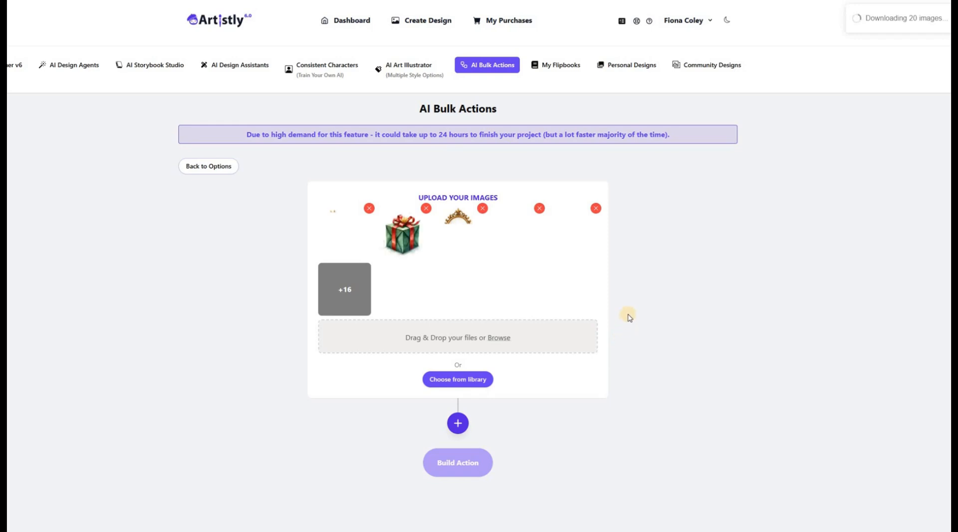
# Add Remove Background as the first step of the bulk action
pyautogui.click(352, 285)
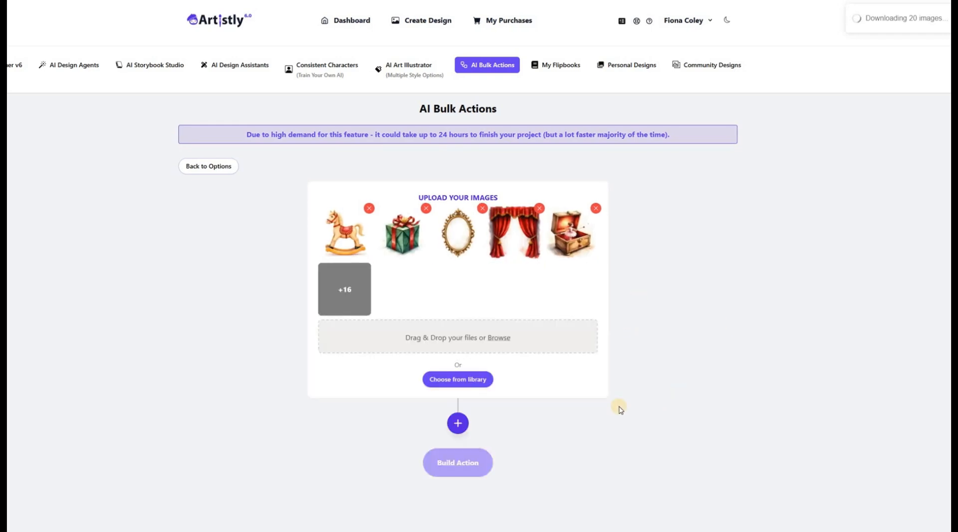
pyautogui.click(457, 424)
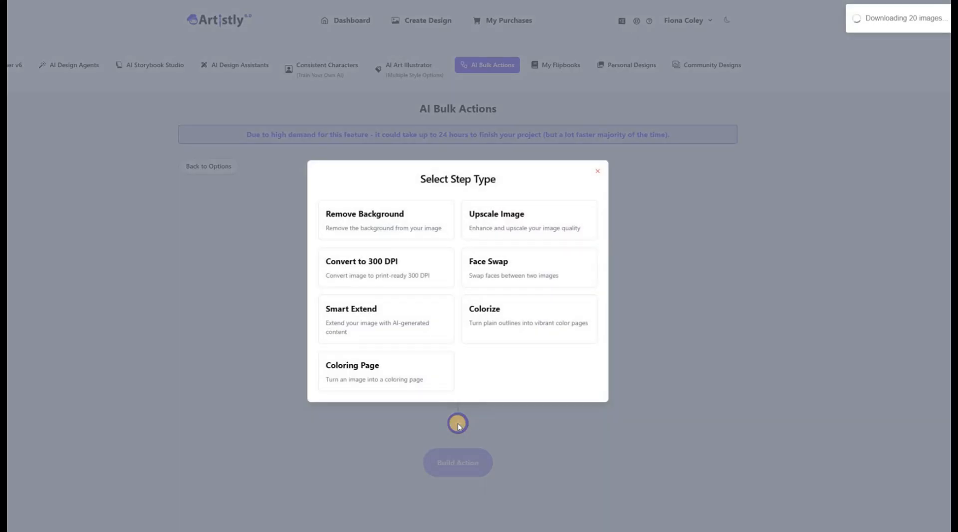
pyautogui.click(407, 231)
pyautogui.scroll(-1, 644, 418)
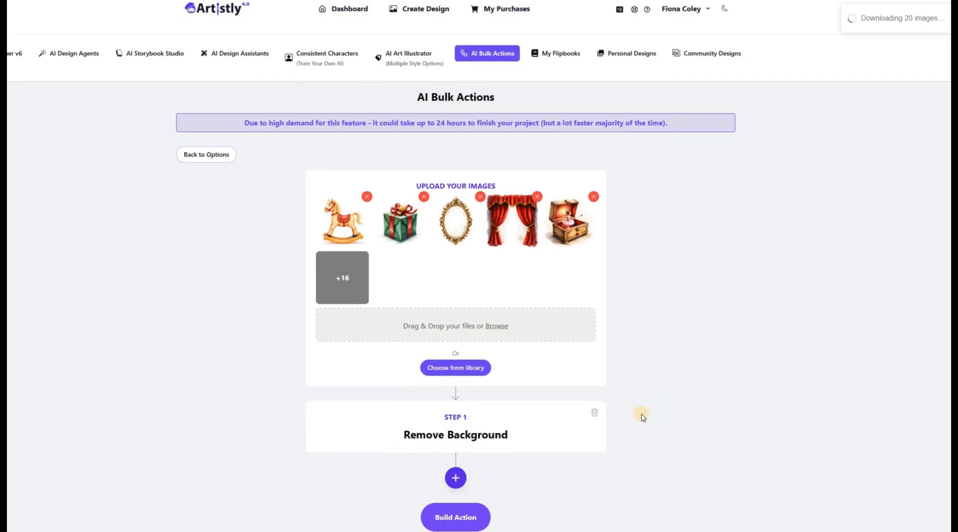
# Add Upscale Image as the second step of the bulk action and set it to Only Upscale
pyautogui.click(456, 478)
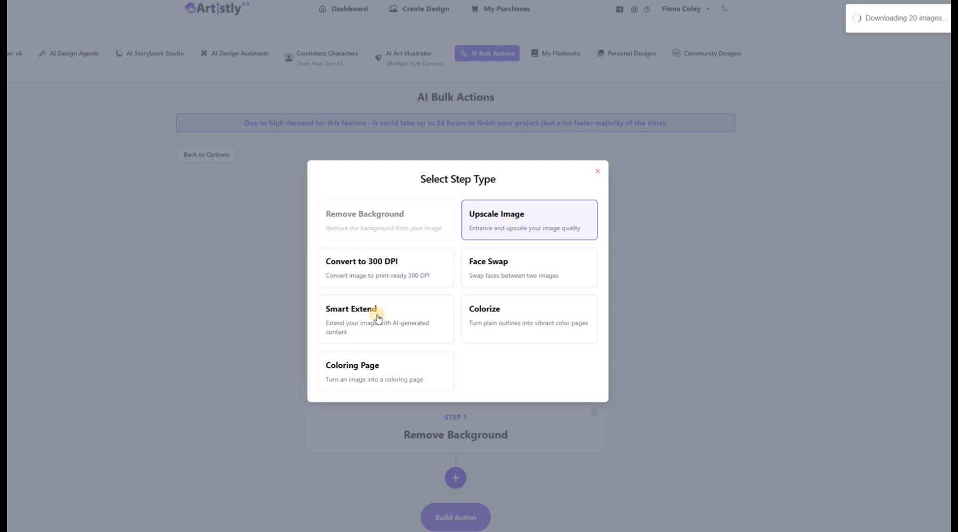
pyautogui.click(504, 230)
pyautogui.scroll(-2, 661, 429)
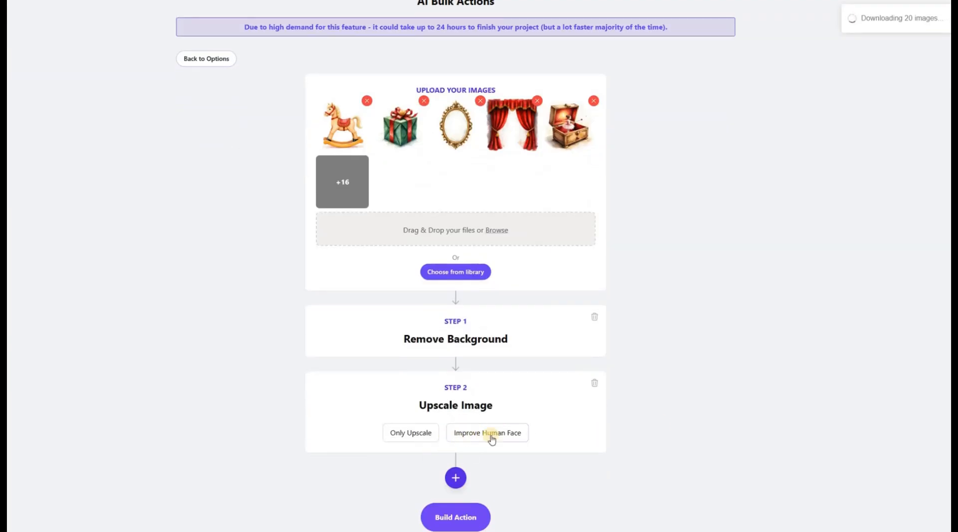
pyautogui.click(412, 437)
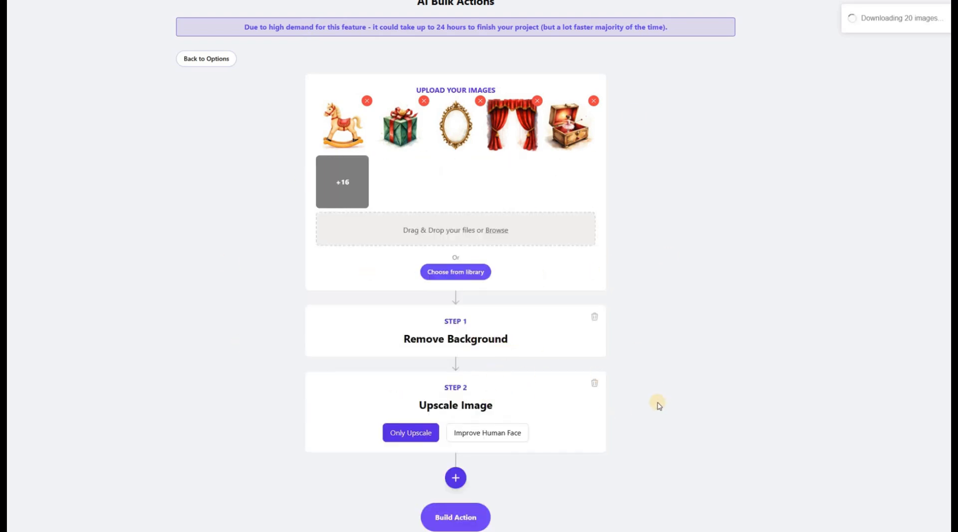
# Build the bulk action with the title "remove bg upscale"
pyautogui.click(463, 520)
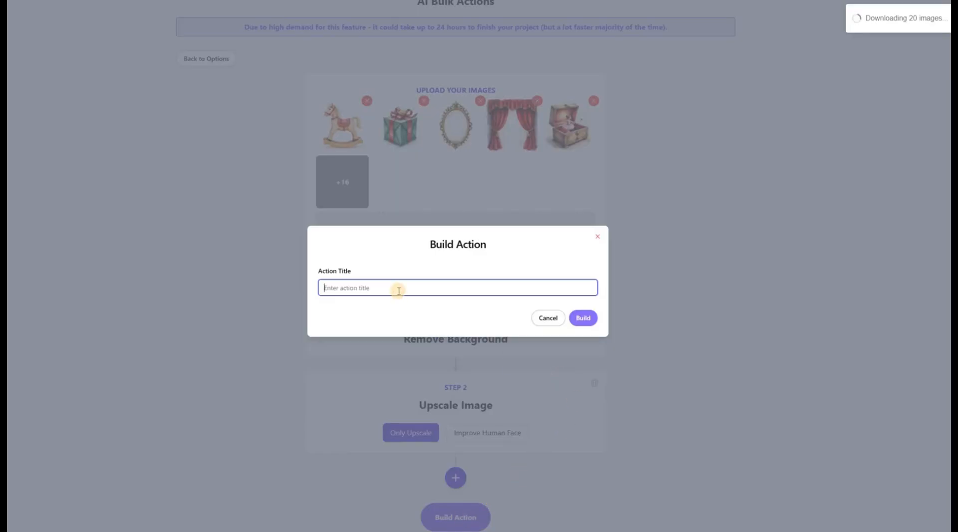
pyautogui.write('remove bg upscale')
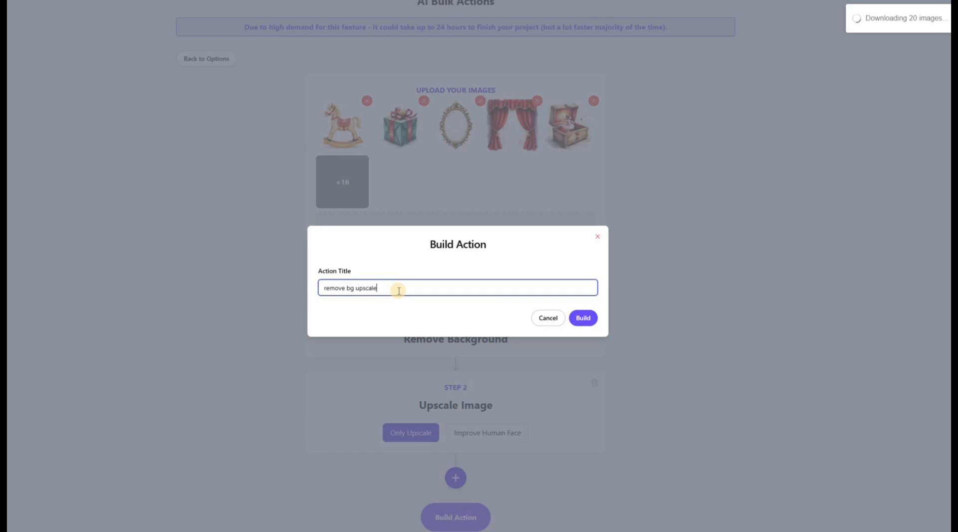
pyautogui.click(585, 317)
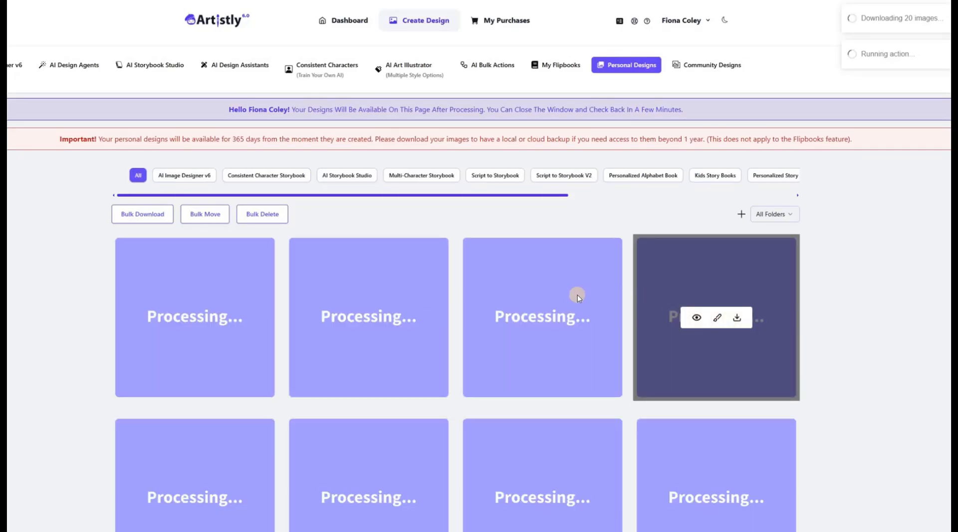
# Check the processing progress in the personal designs and inspect the details of the processed rocking horse
pyautogui.scroll(-10, 52, 397)
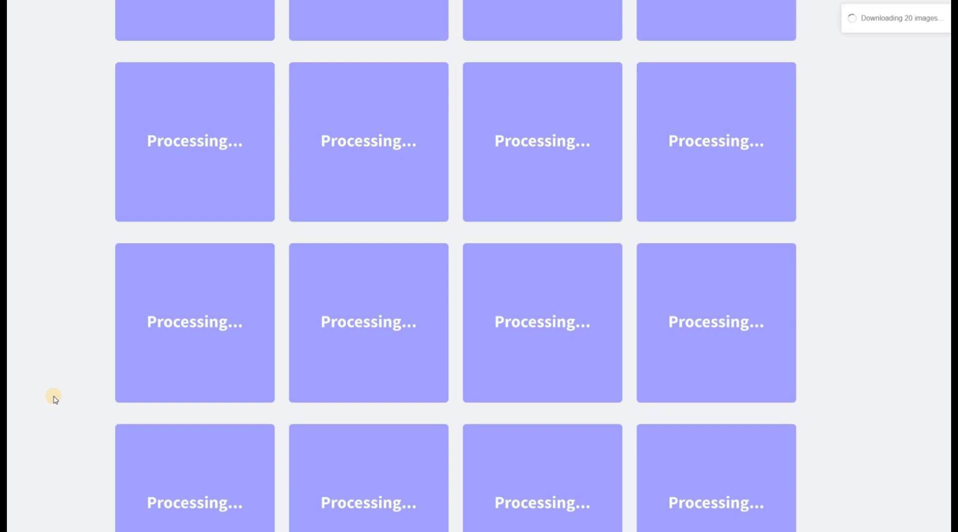
pyautogui.scroll(10, 54, 398)
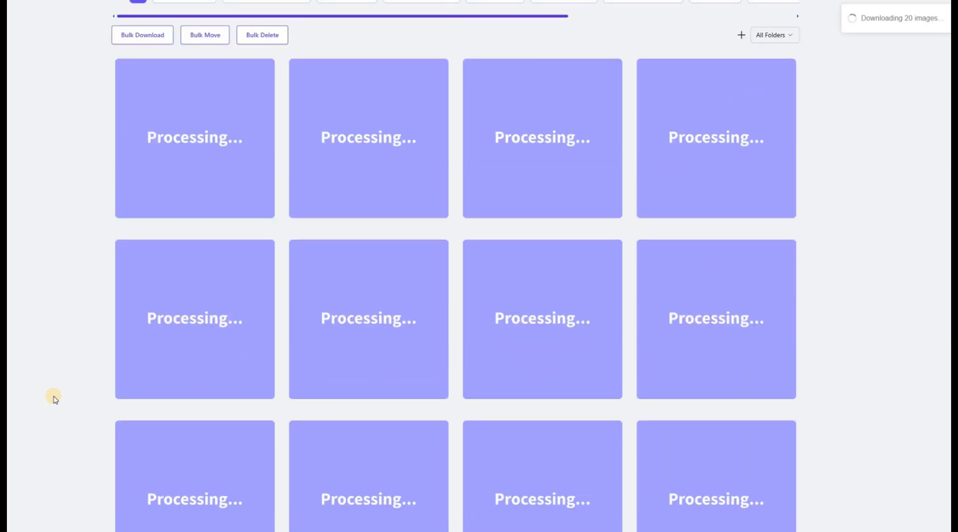
pyautogui.scroll(-4, 54, 398)
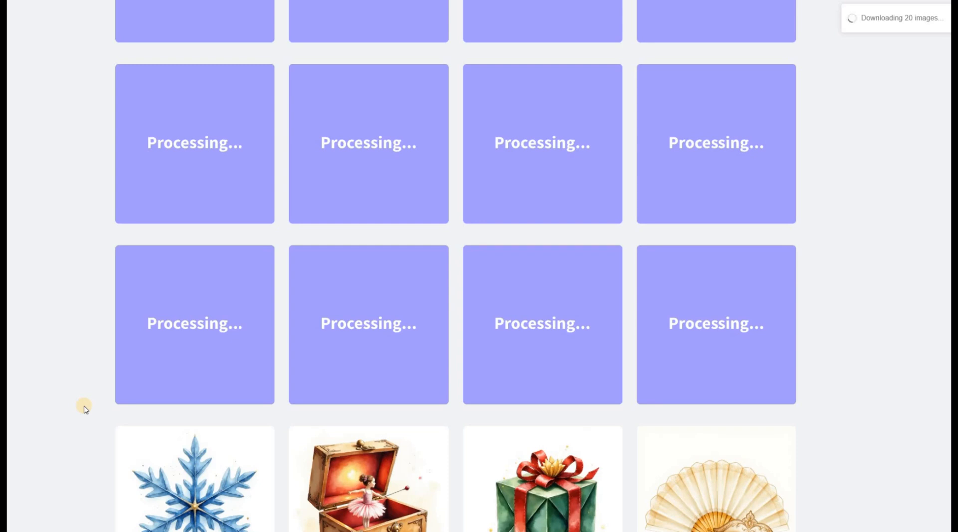
pyautogui.scroll(10, 85, 407)
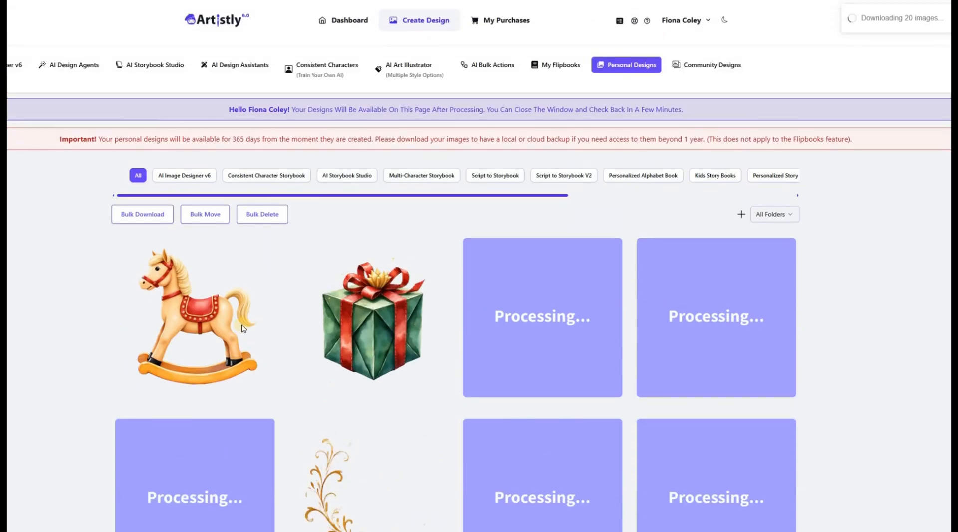
pyautogui.click(175, 319)
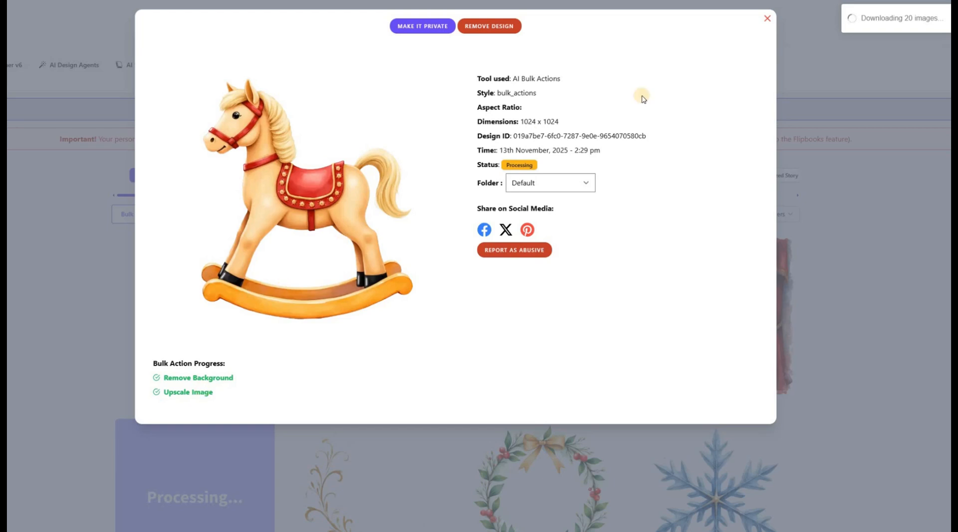
pyautogui.click(767, 20)
# Look through the processed designs and inspect the original music box image with its watercolor background
pyautogui.scroll(-9, 503, 286)
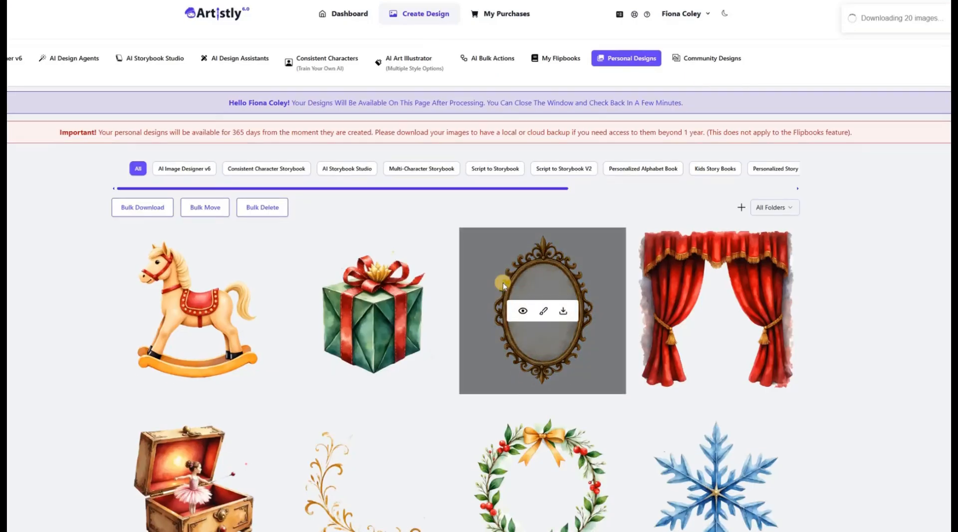
pyautogui.scroll(-12, 504, 286)
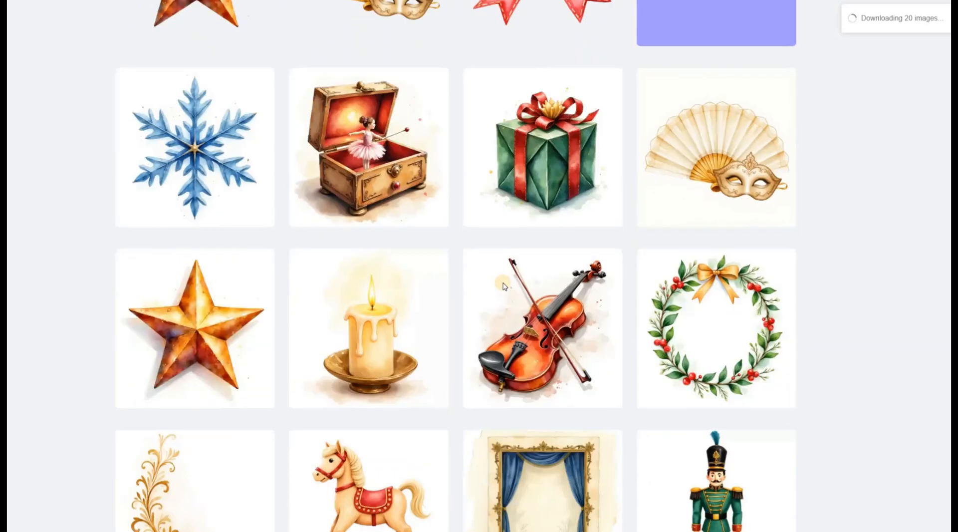
pyautogui.scroll(2, 503, 286)
pyautogui.scroll(1, 504, 286)
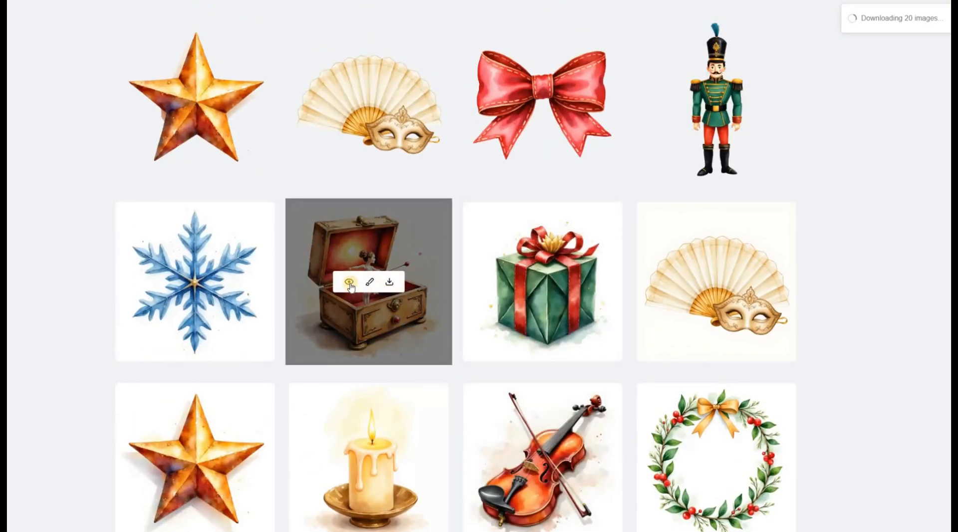
pyautogui.click(350, 283)
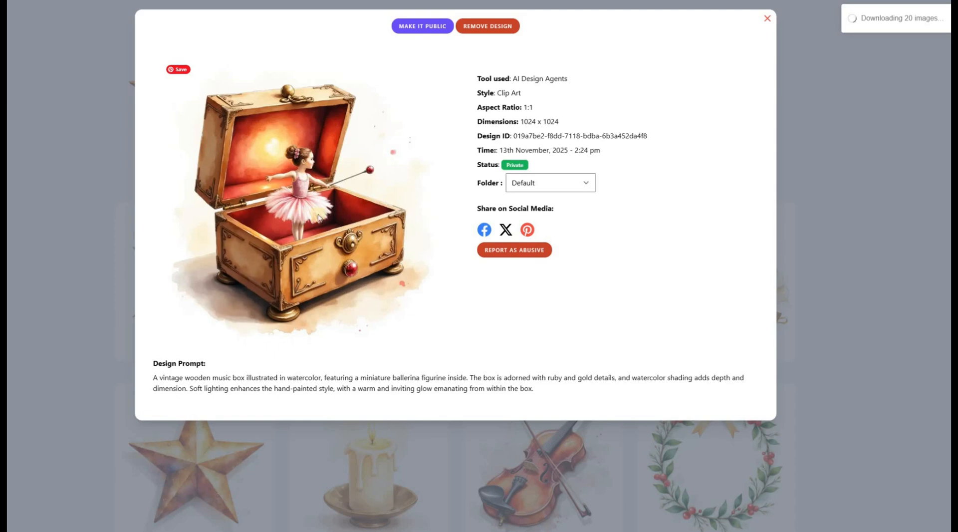
pyautogui.click(770, 25)
# Inspect the processed music box and its bulk action progress to compare it with the original
pyautogui.scroll(7, 574, 344)
pyautogui.scroll(10, 575, 346)
pyautogui.scroll(-5, 574, 347)
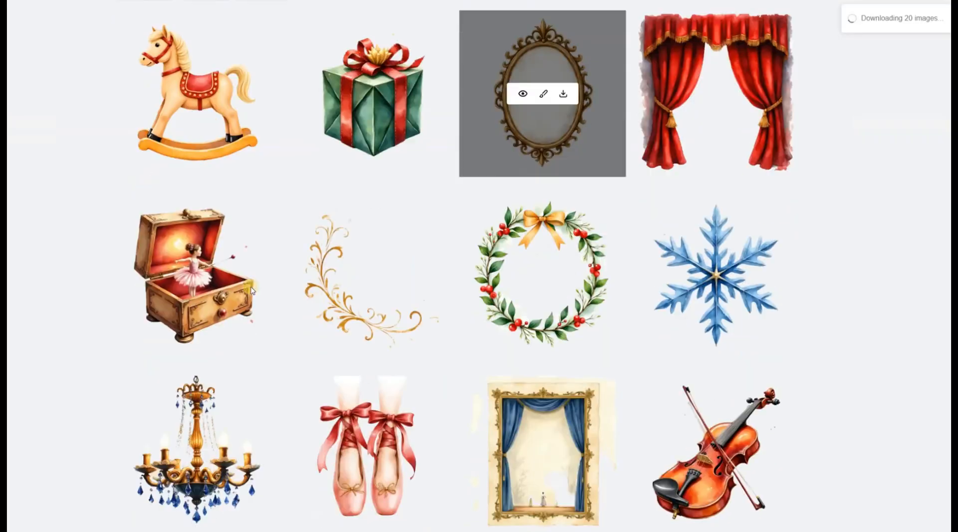
pyautogui.click(175, 275)
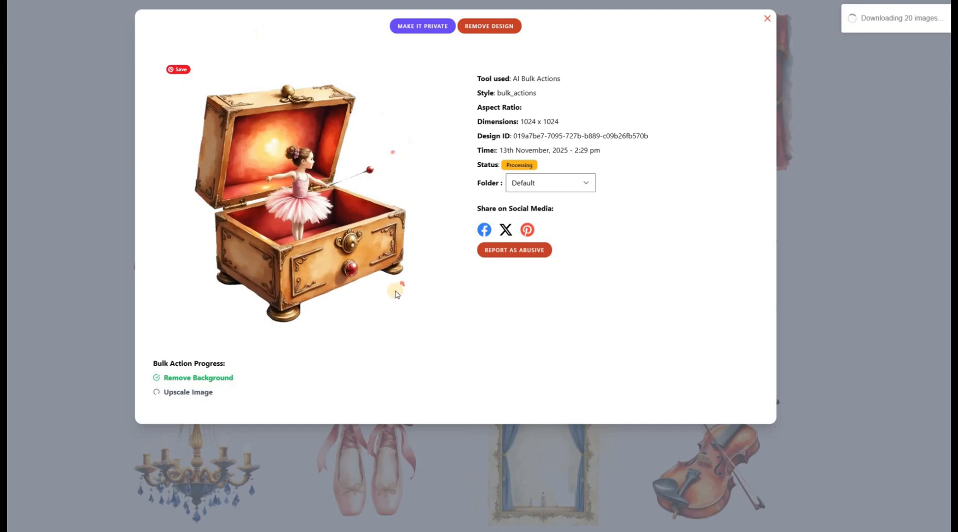
pyautogui.click(768, 19)
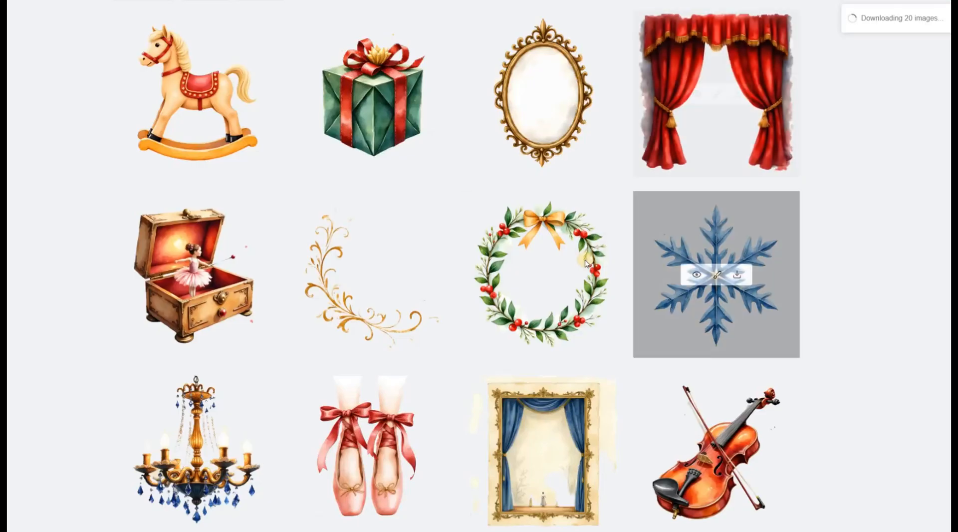
# Inspect the details and dimensions of the processed wreath and ballet shoes
pyautogui.click(524, 275)
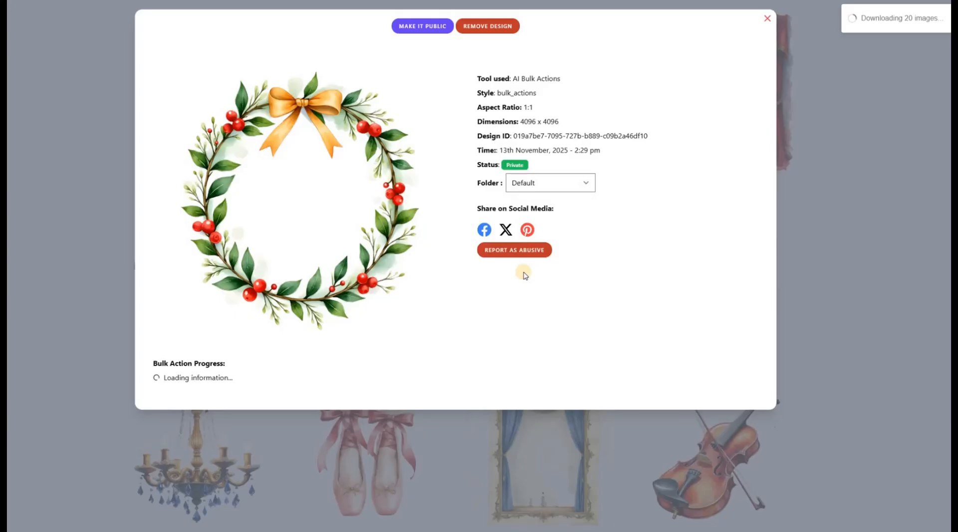
pyautogui.click(767, 20)
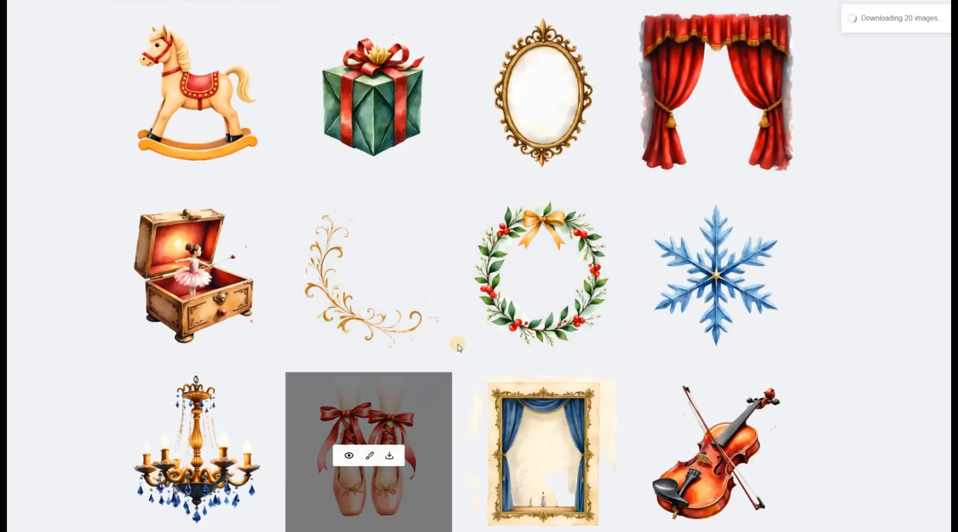
pyautogui.scroll(-3, 511, 307)
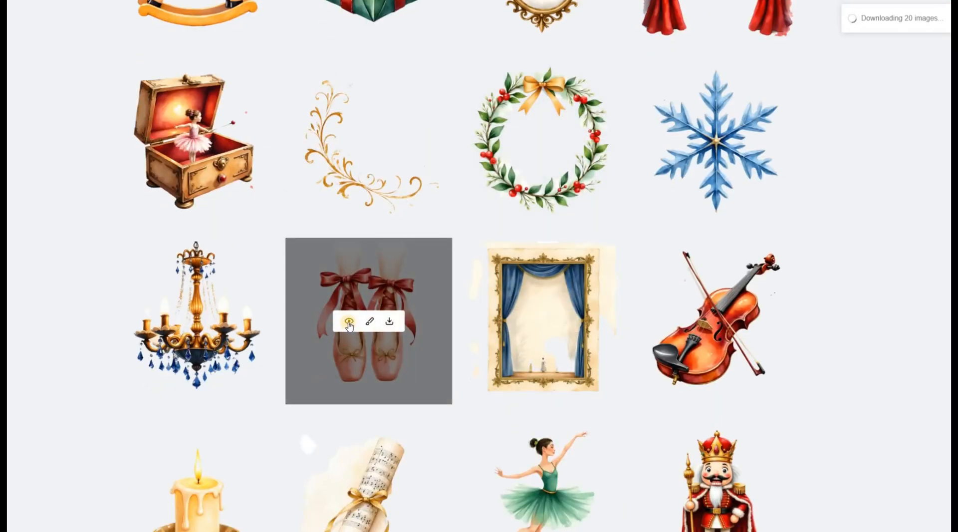
pyautogui.click(349, 322)
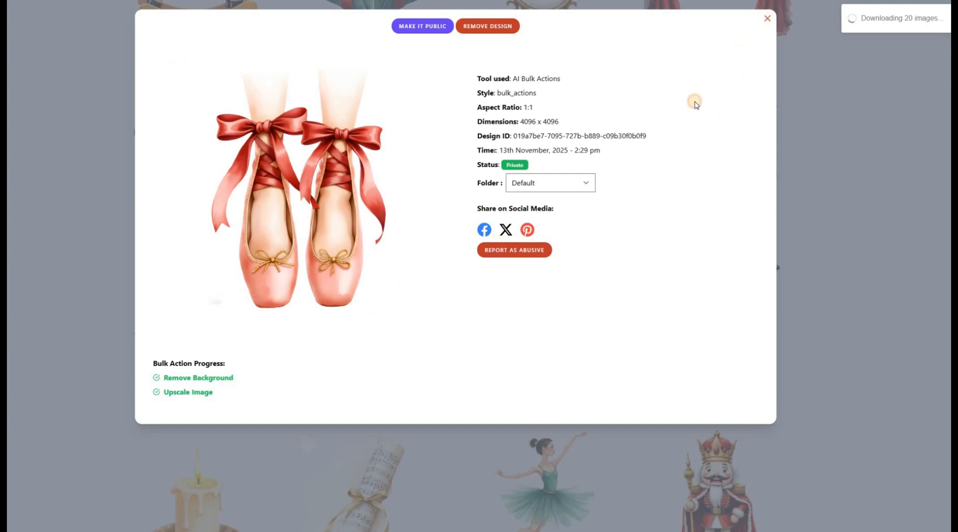
pyautogui.press('Escape')
# Start a bulk download and select the five rows of processed designs, from the rocking horse row through the toy soldier row
pyautogui.scroll(8, 555, 352)
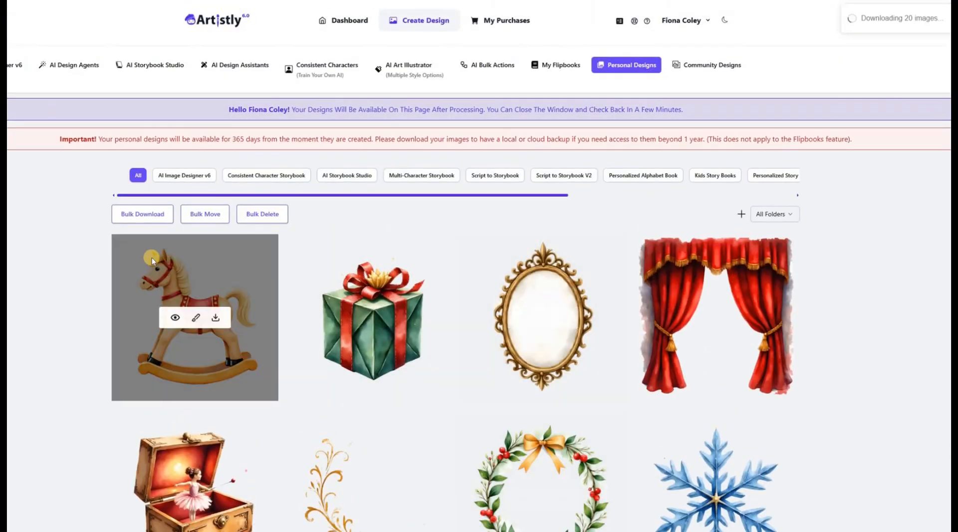
pyautogui.click(143, 214)
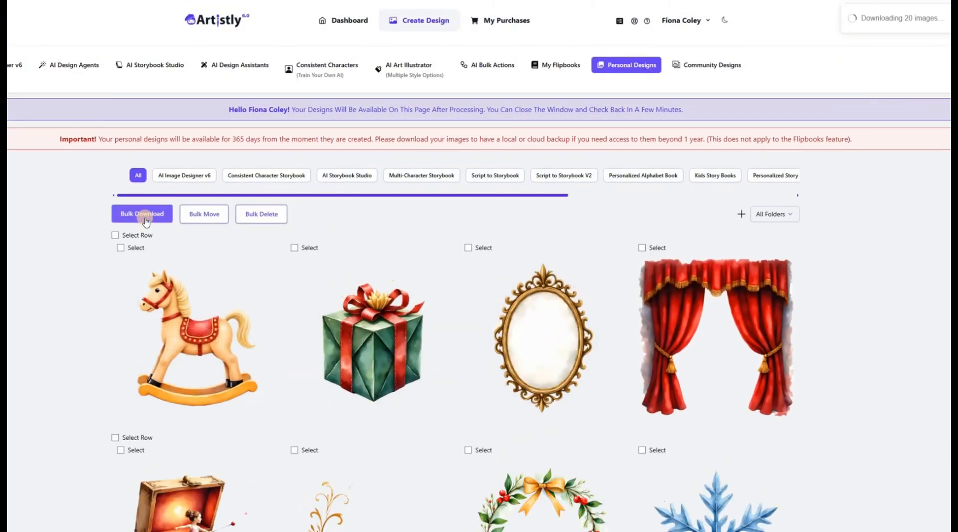
pyautogui.click(114, 236)
pyautogui.scroll(-3, 116, 245)
pyautogui.click(115, 259)
pyautogui.scroll(-4, 120, 247)
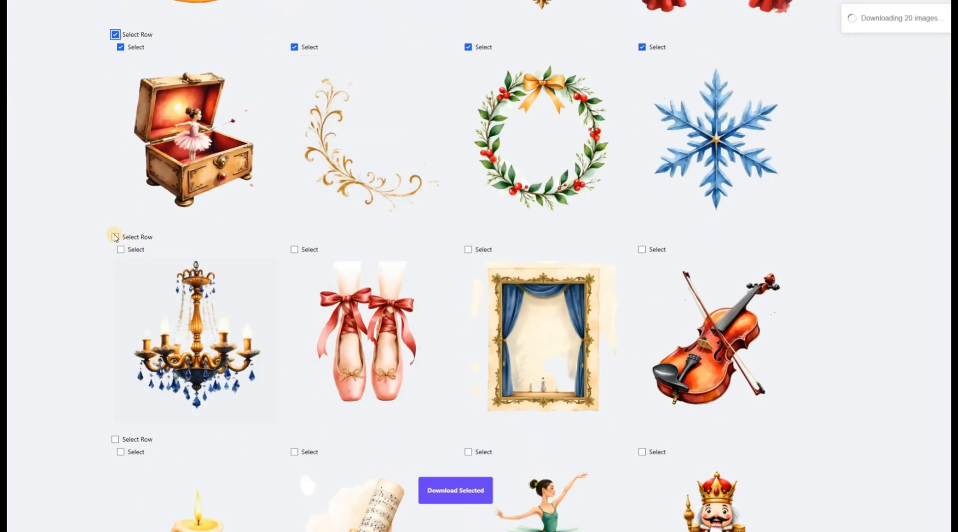
pyautogui.click(115, 238)
pyautogui.scroll(-4, 334, 332)
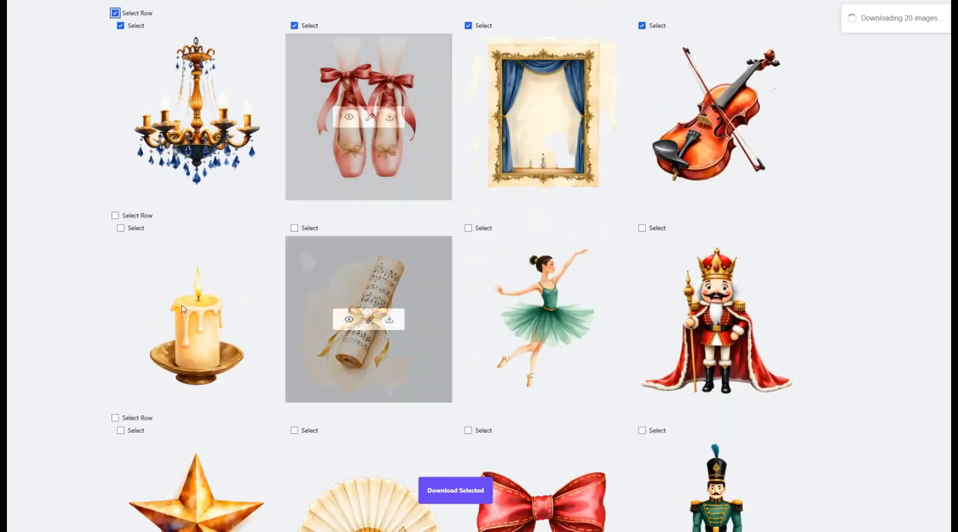
pyautogui.click(115, 215)
pyautogui.scroll(-4, 300, 298)
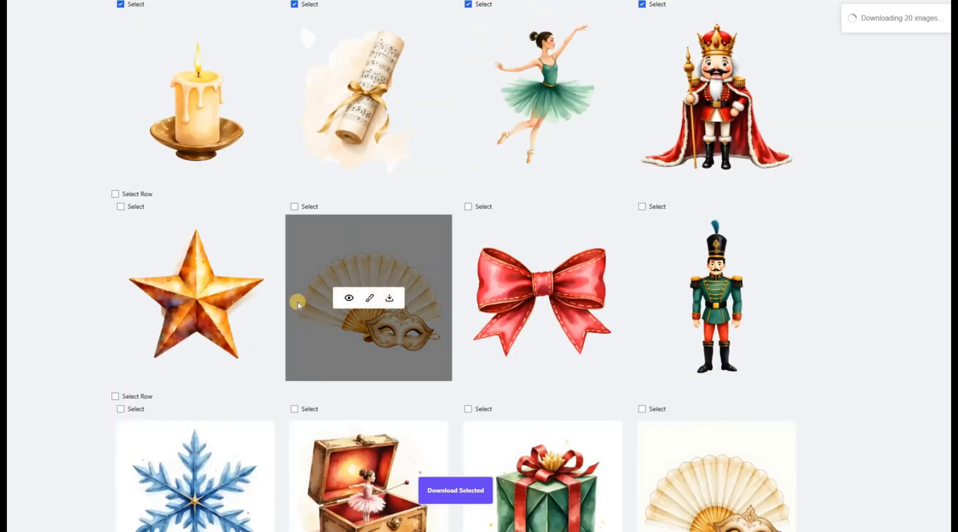
pyautogui.click(115, 195)
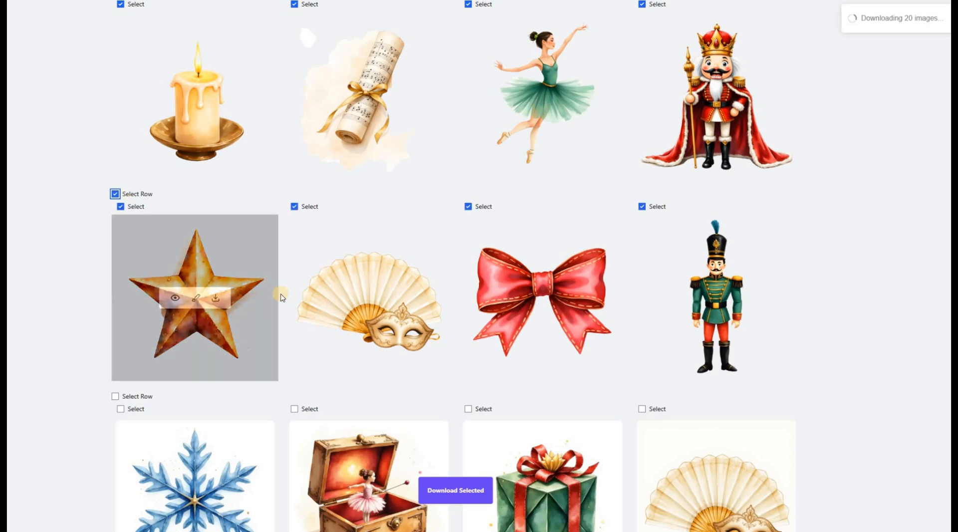
# Add the two rows of original designs starting with the snowflake and the star to the download selection
pyautogui.scroll(-4, 278, 295)
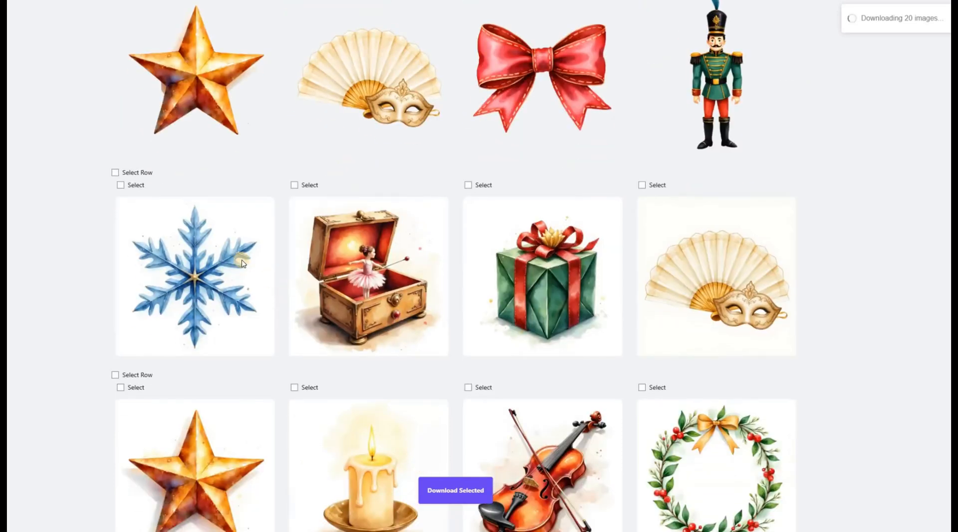
pyautogui.click(114, 172)
pyautogui.scroll(-4, 327, 269)
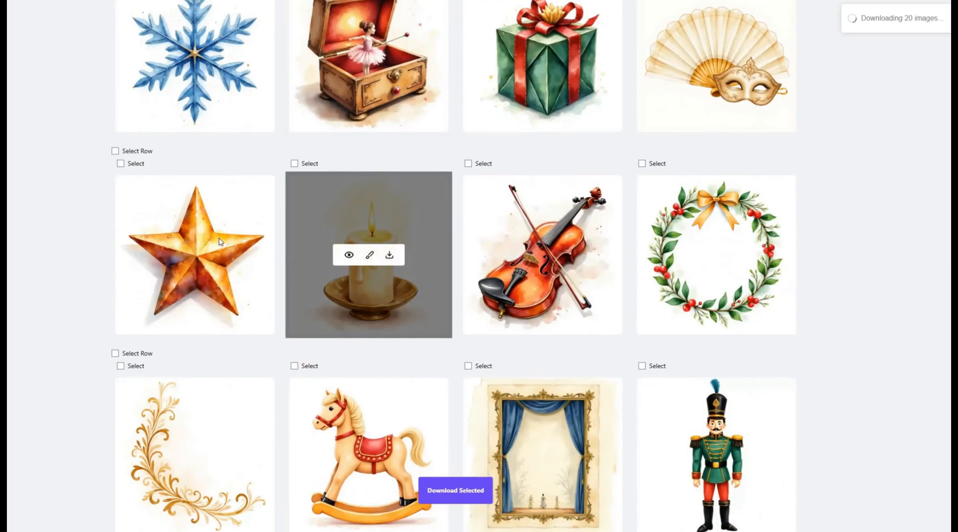
pyautogui.click(115, 151)
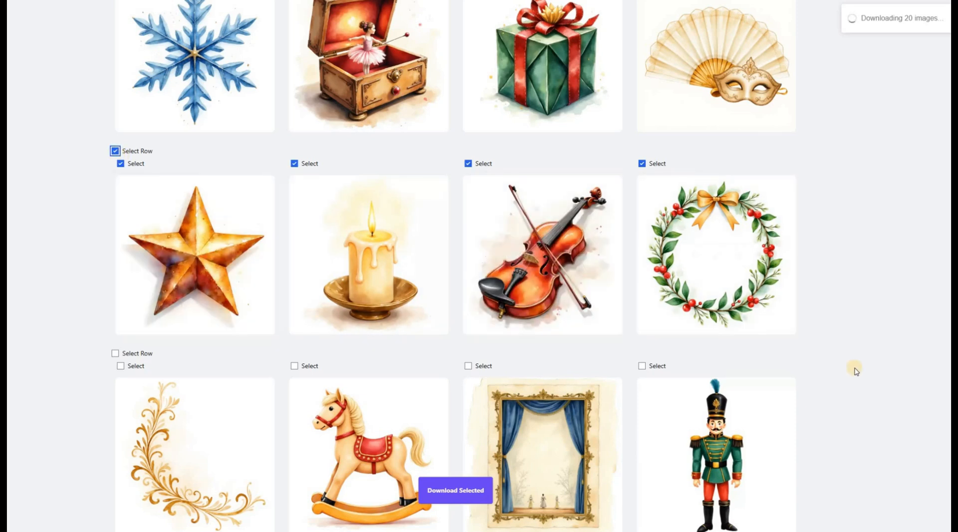
# Review the selected designs and remove the row of originals starting with the snowflake from the download selection
pyautogui.scroll(4, 857, 370)
pyautogui.scroll(10, 857, 371)
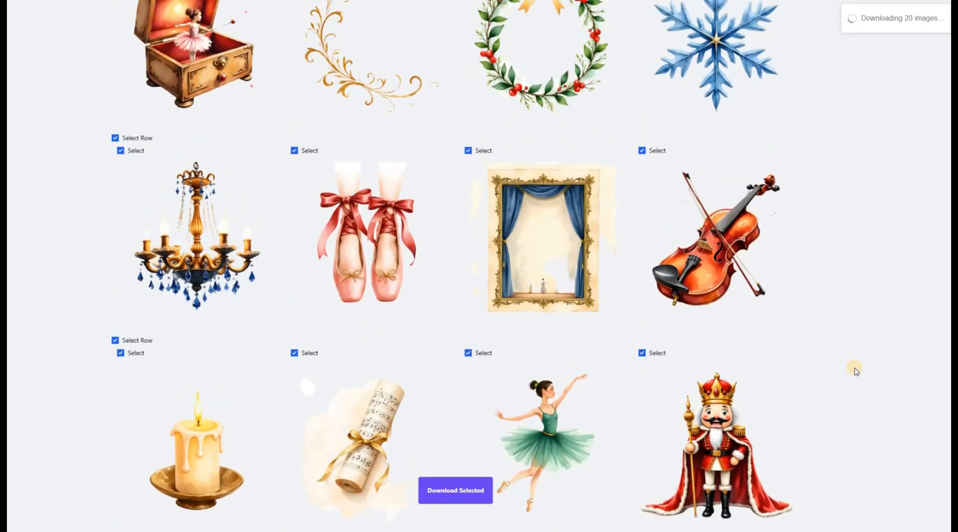
pyautogui.scroll(2, 857, 371)
pyautogui.scroll(2, 857, 371)
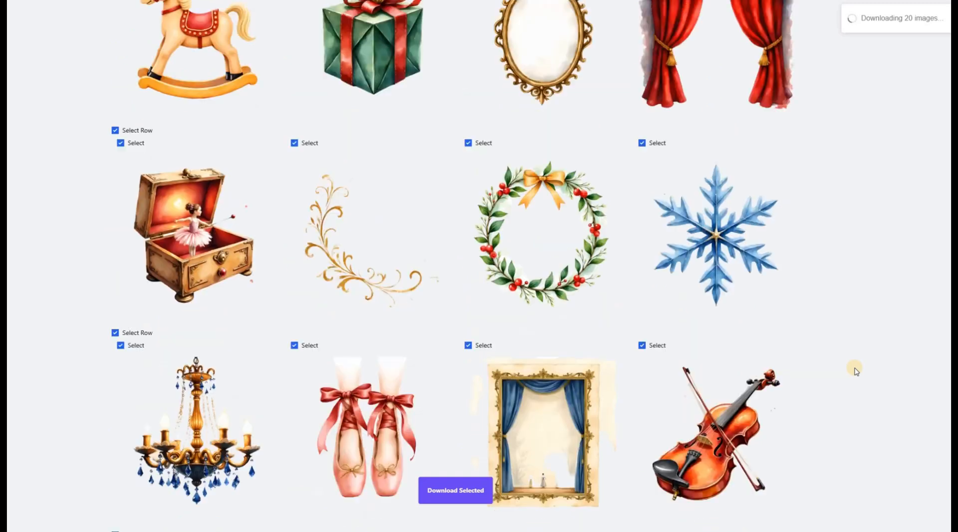
pyautogui.scroll(3, 859, 348)
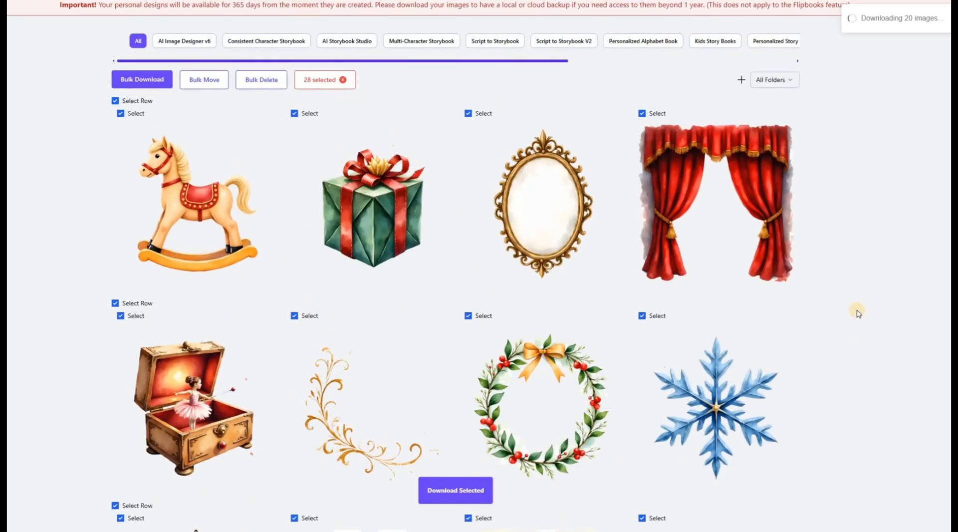
pyautogui.scroll(-10, 858, 313)
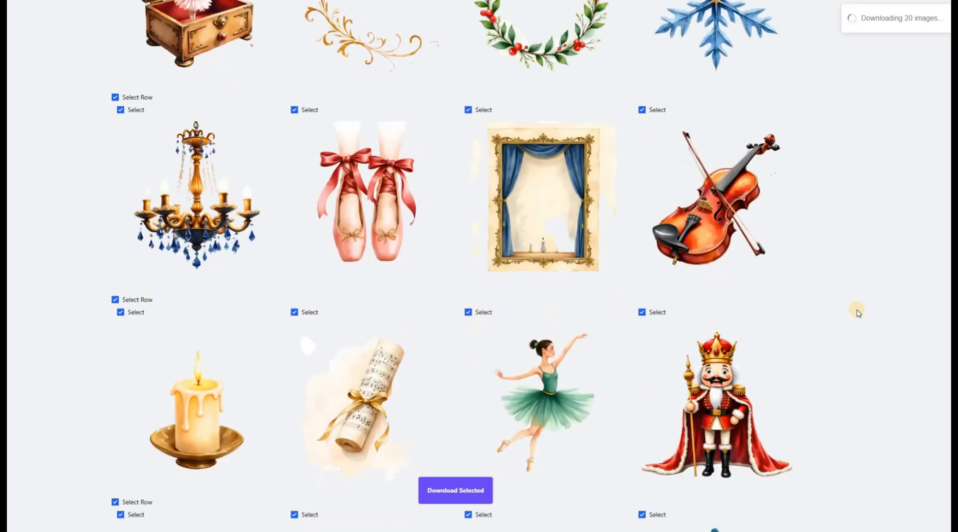
pyautogui.scroll(-4, 857, 310)
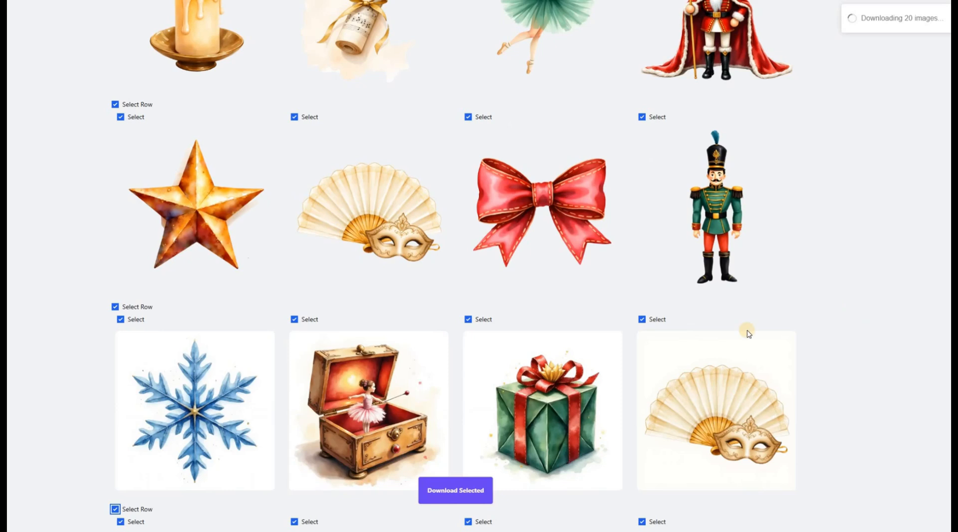
pyautogui.click(114, 308)
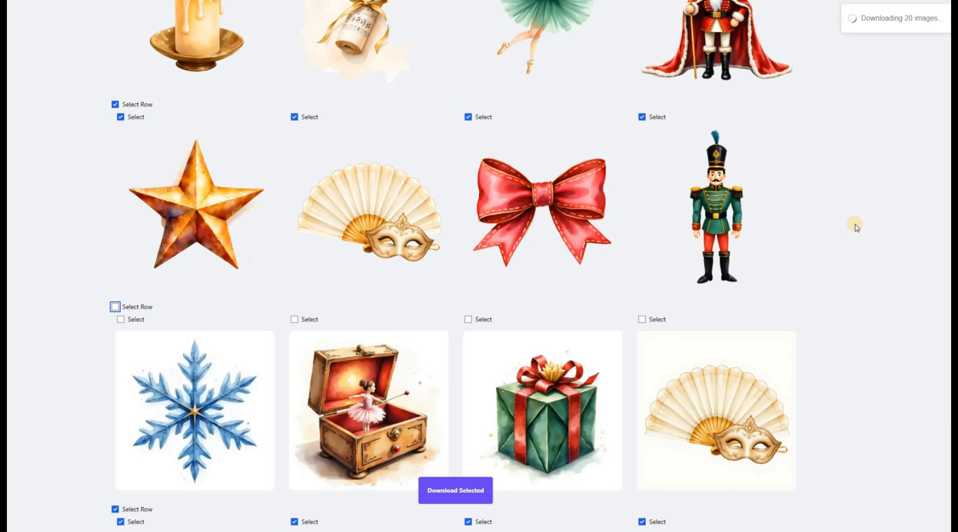
# Download the current selection, including the originals row starting with the star, as a ZIP
pyautogui.scroll(15, 855, 227)
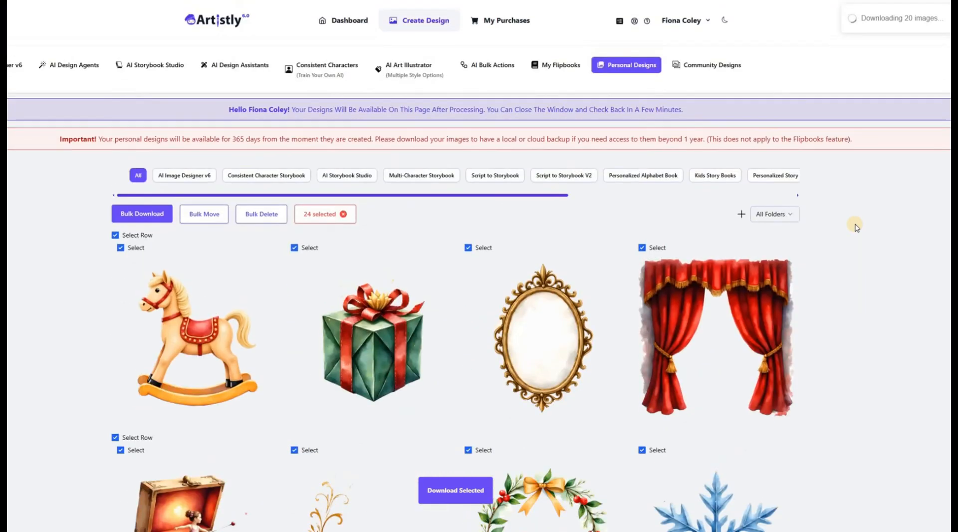
pyautogui.scroll(-1, 855, 227)
pyautogui.click(452, 490)
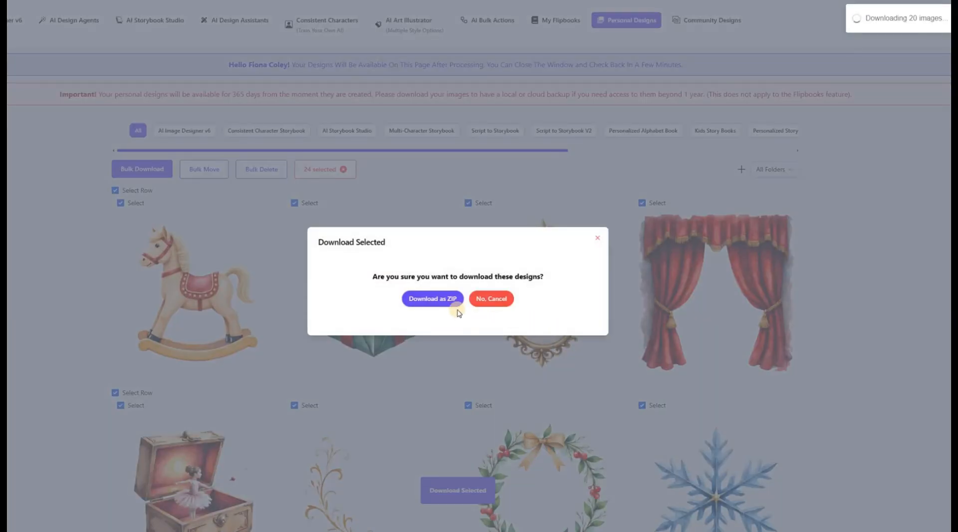
pyautogui.click(448, 300)
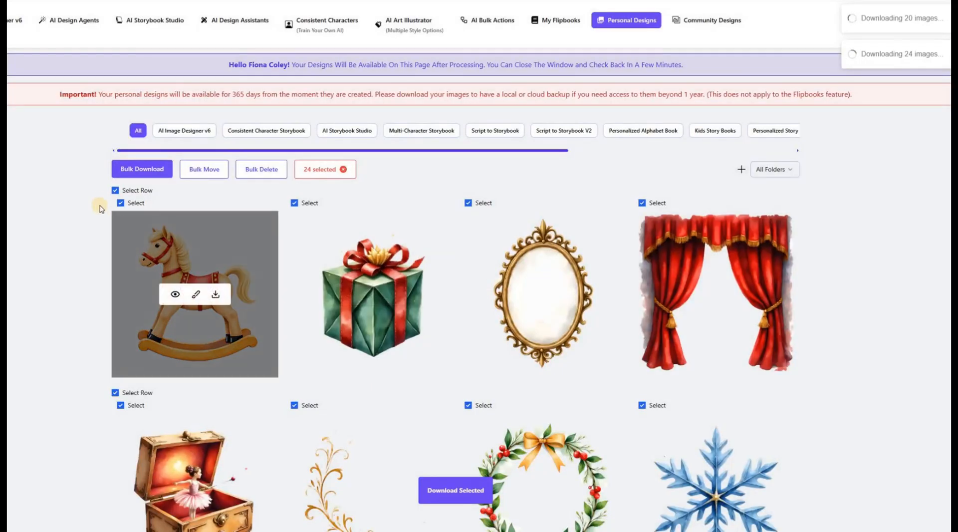
# Clear the selection, restart the bulk download and select only the five processed rows, from the rocking horse row through the star and toy soldier row
pyautogui.click(153, 175)
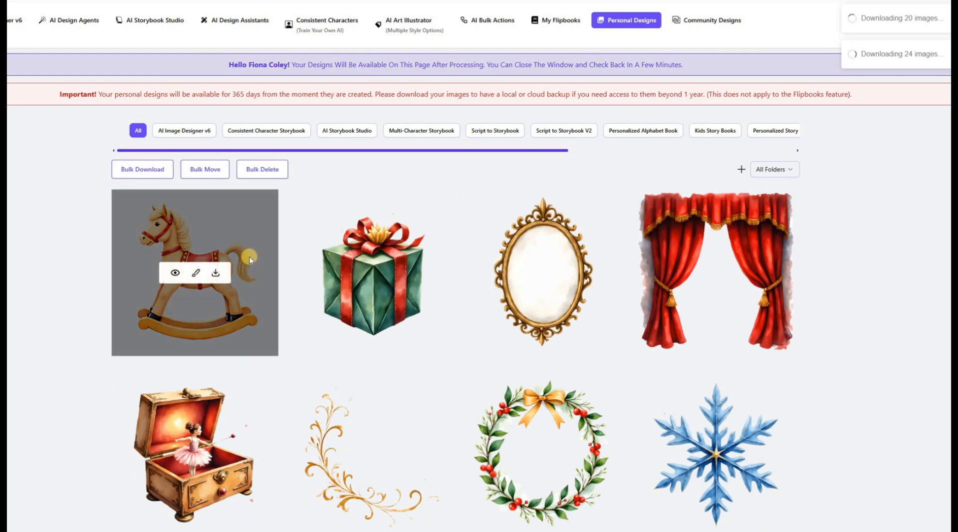
pyautogui.click(132, 171)
pyautogui.click(115, 190)
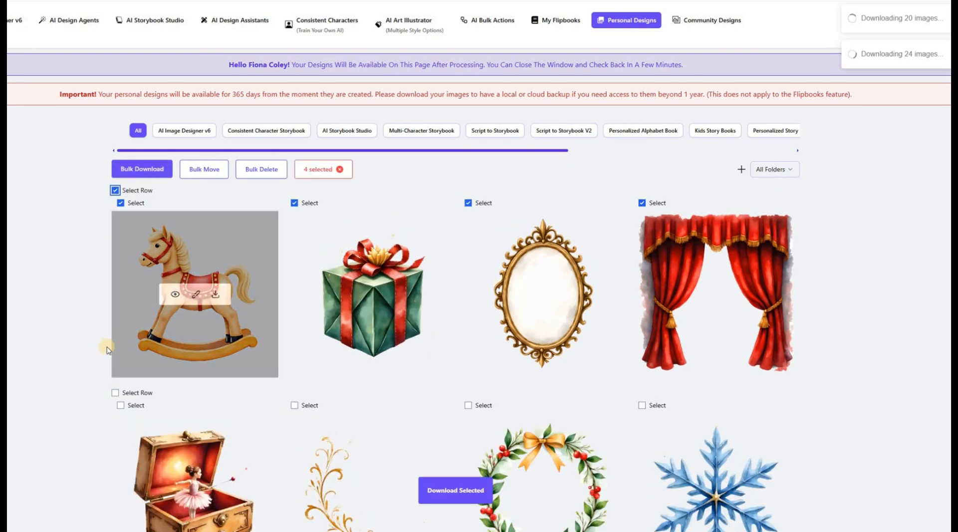
pyautogui.scroll(-2, 97, 420)
pyautogui.click(115, 327)
pyautogui.scroll(-4, 105, 428)
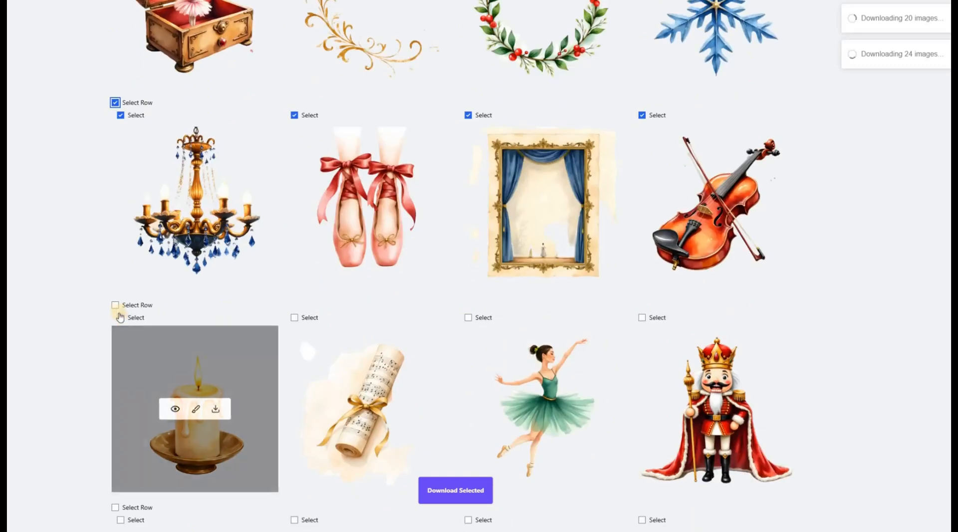
pyautogui.click(115, 304)
pyautogui.scroll(-4, 110, 344)
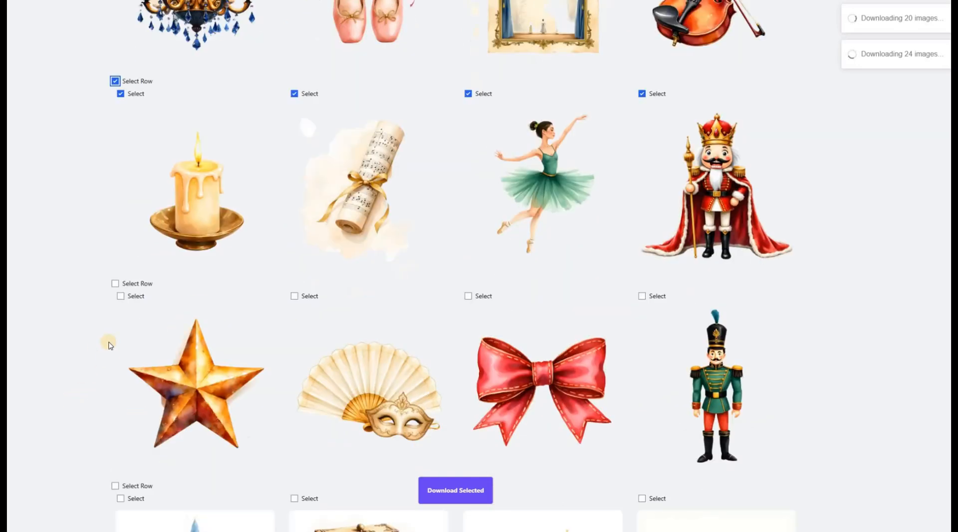
pyautogui.click(116, 283)
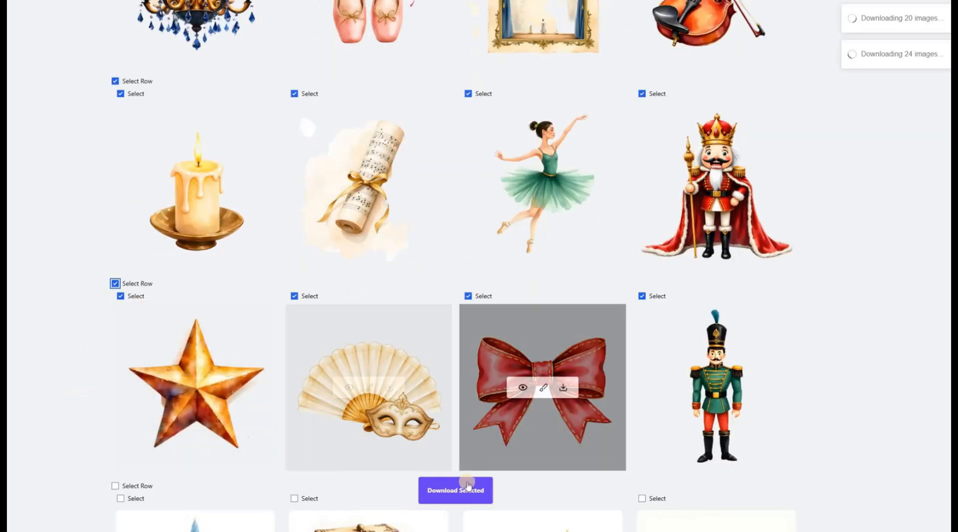
# Download the five selected rows of processed designs as a ZIP
pyautogui.click(468, 485)
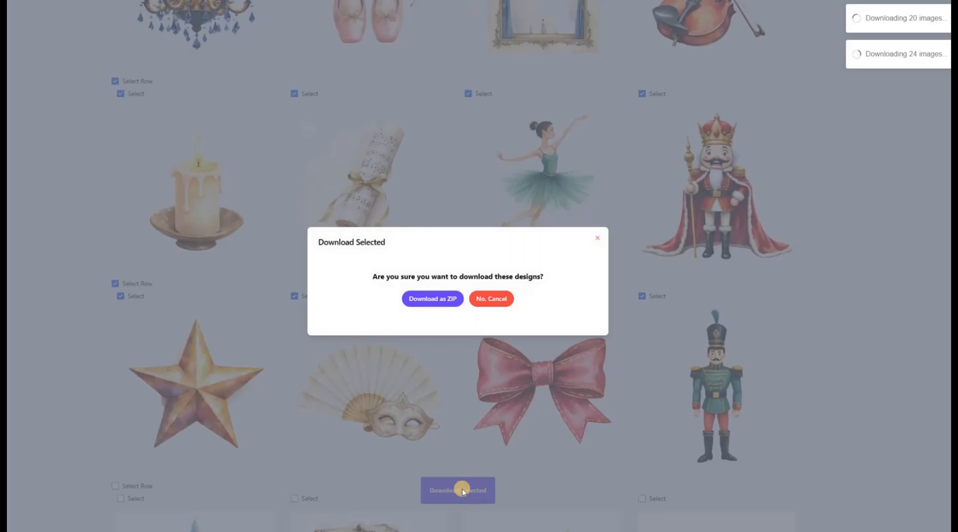
pyautogui.click(435, 300)
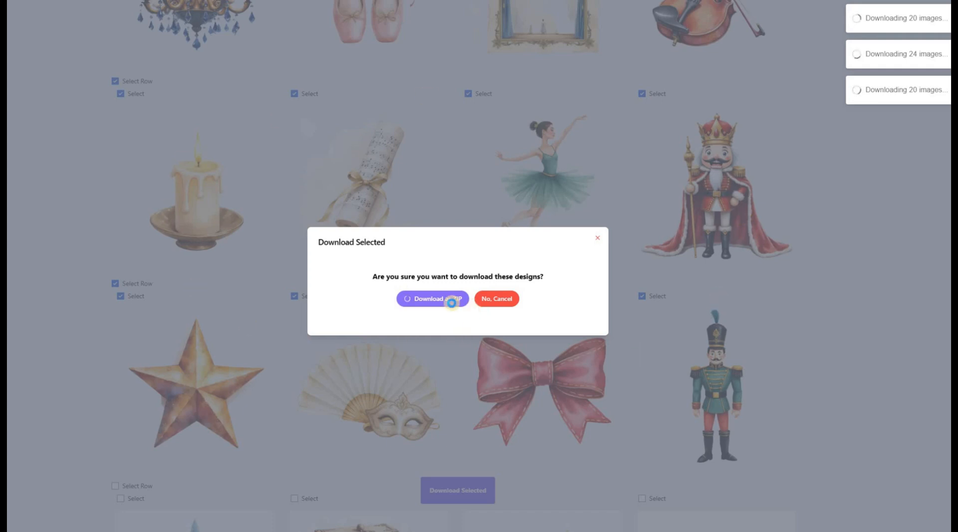
pyautogui.click(424, 298)
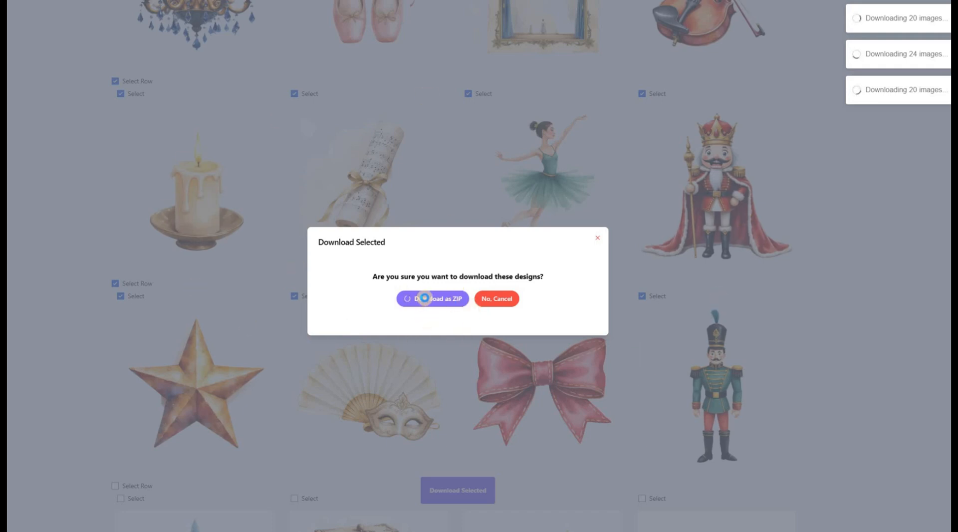